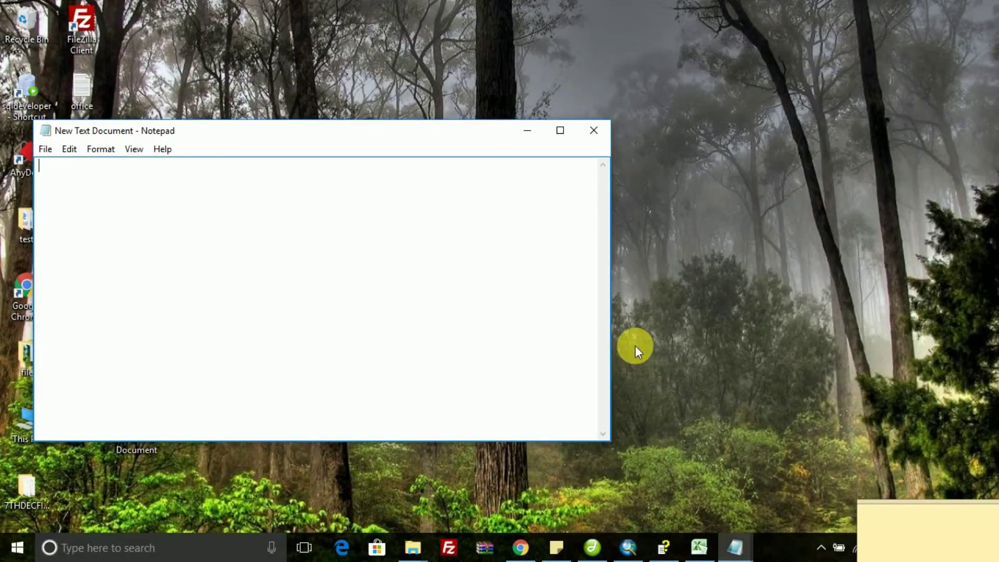
- Type the greeting 'Hello Everyone i am going to show you' and the line 'How to Raname Multiple folders once a click'
type("Hello Everyone ")
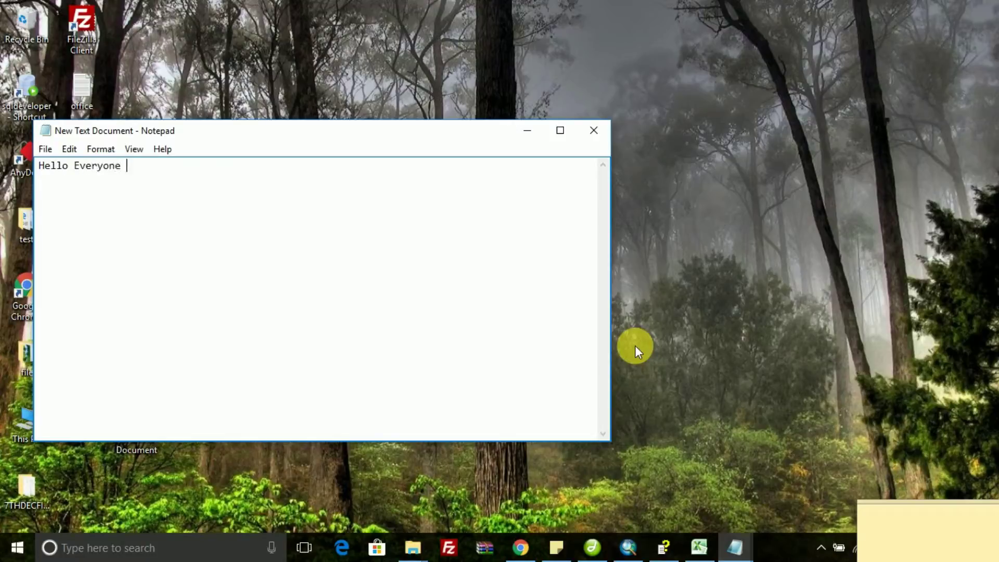
type("i am going to show you")
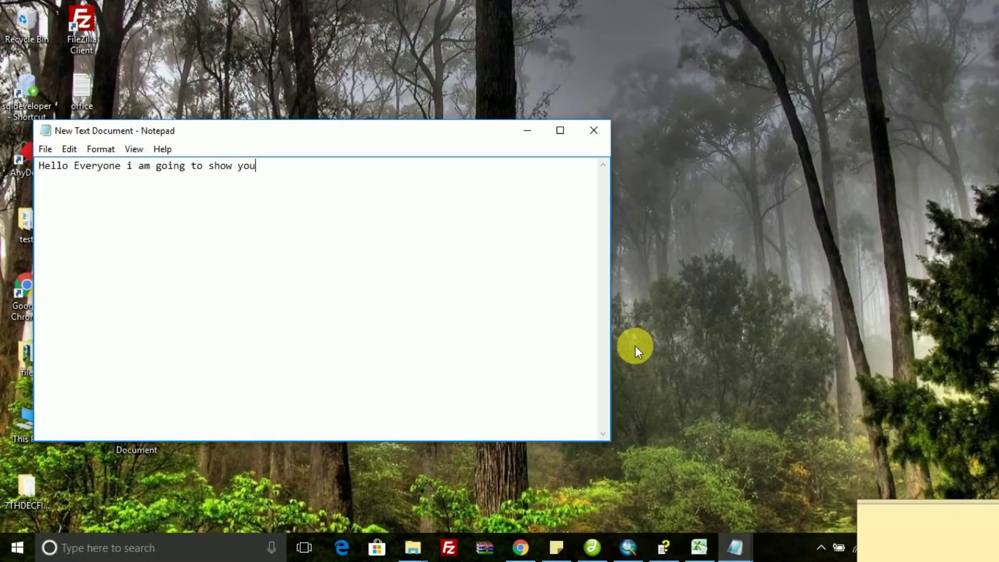
key("Return")
key("Return")
type("How to Raname Multip")
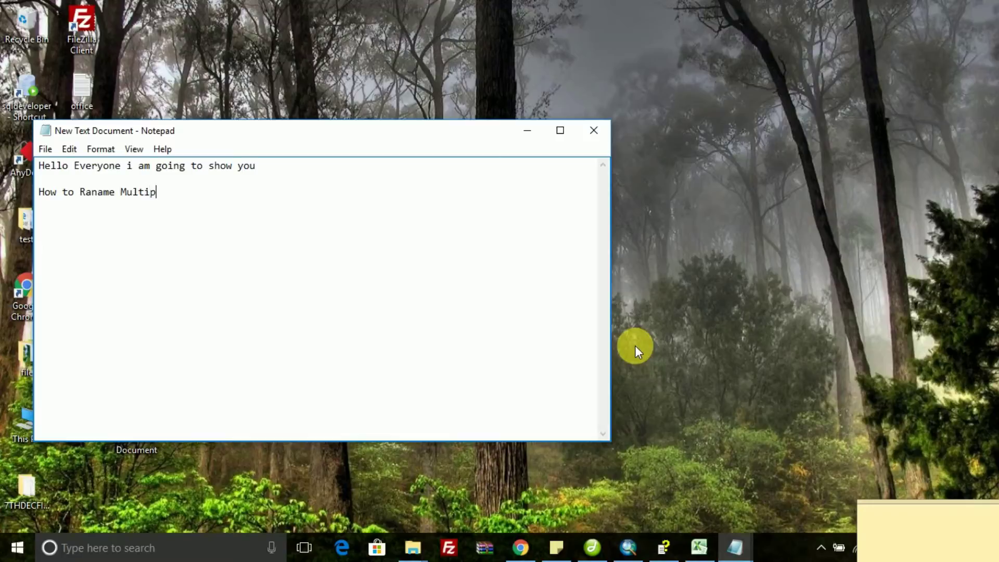
type("le f")
type("older")
type(" in a")
key("Left")
key("Left")
key("Left")
type("s")
key("BackSpace")
key("BackSpace")
key("BackSpace")
key("BackSpace")
type("of")
key("BackSpace")
type("nce")
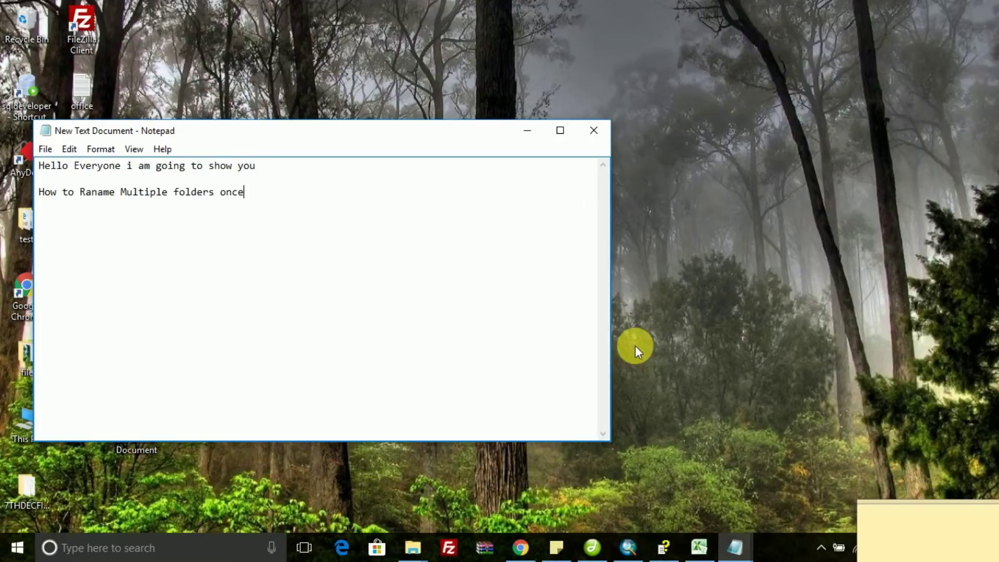
type(" aclick")
key("Left")
key("Left")
key("Right")
key("Right")
key("Right")
key("Right")
key("Right")
- Add the line 'Using Excel And batch files' on its own paragraph
key("Return")
key("Return")
type("Using Excel A")
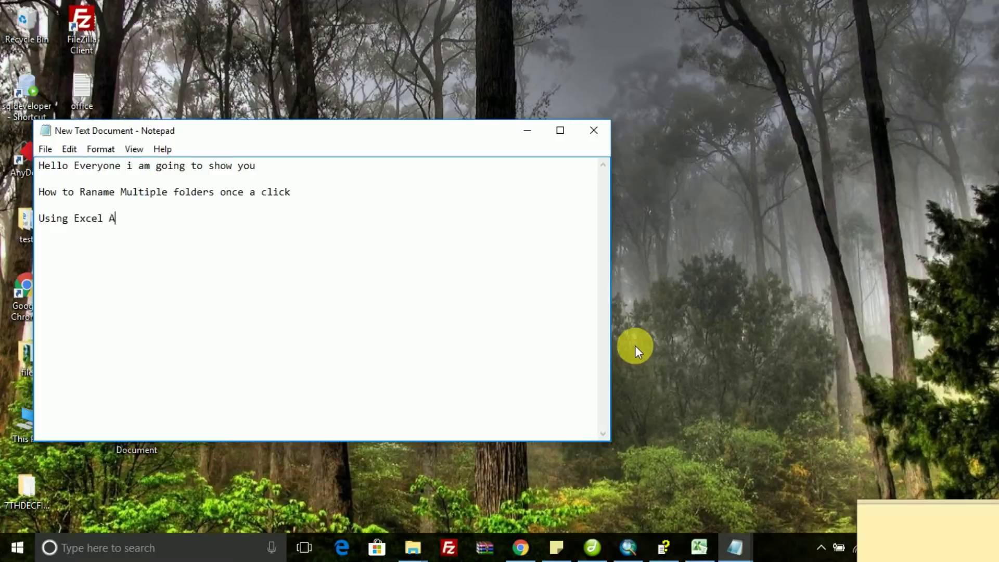
type("nd batch files")
key("Return")
key("Return")
- Write 'Here are the steps below' followed by 'Step-1:Open Excel file'
type("Hey")
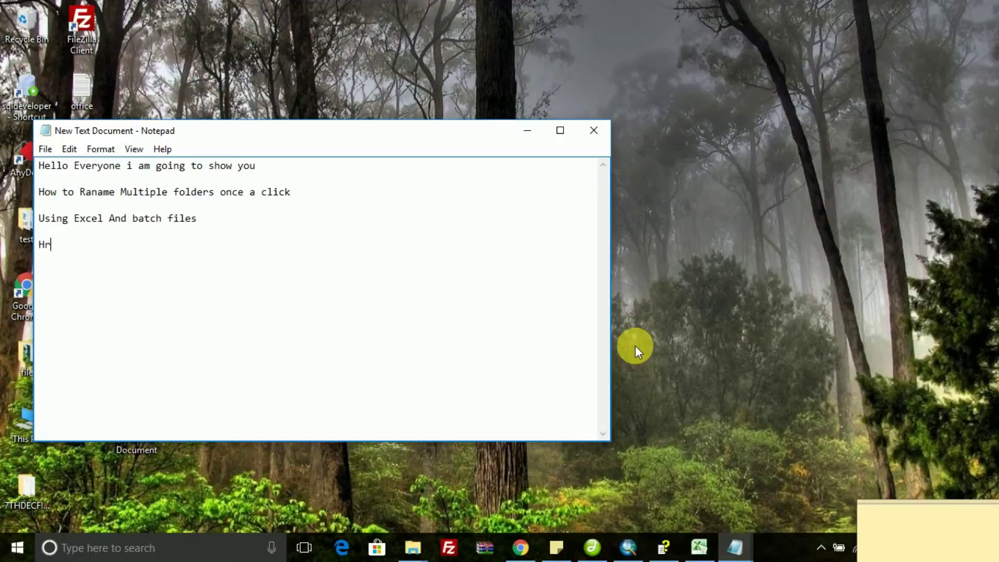
key("BackSpace")
key("BackSpace")
type("ere are the steps b")
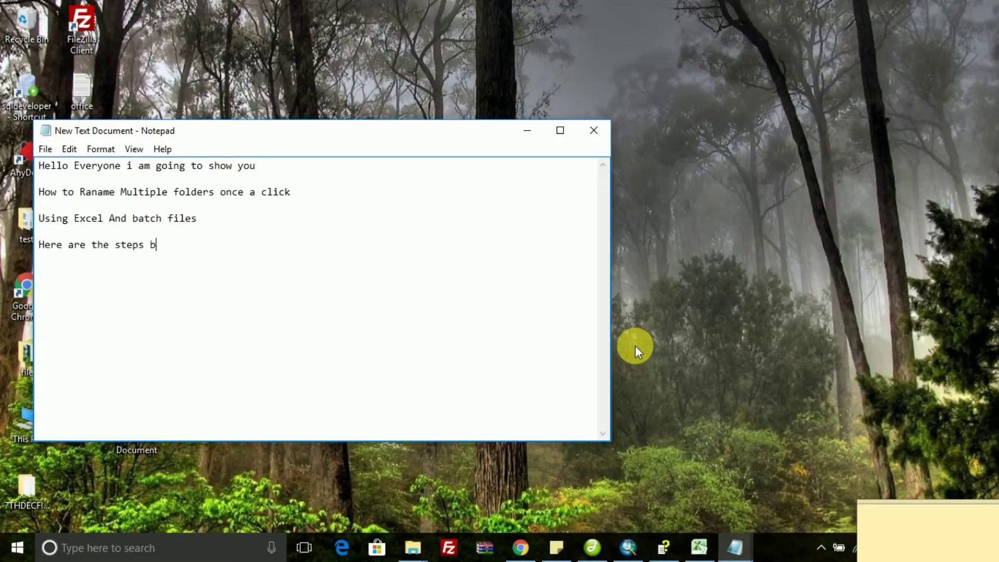
type("elow")
type("Step")
type("-1:")
type("Open")
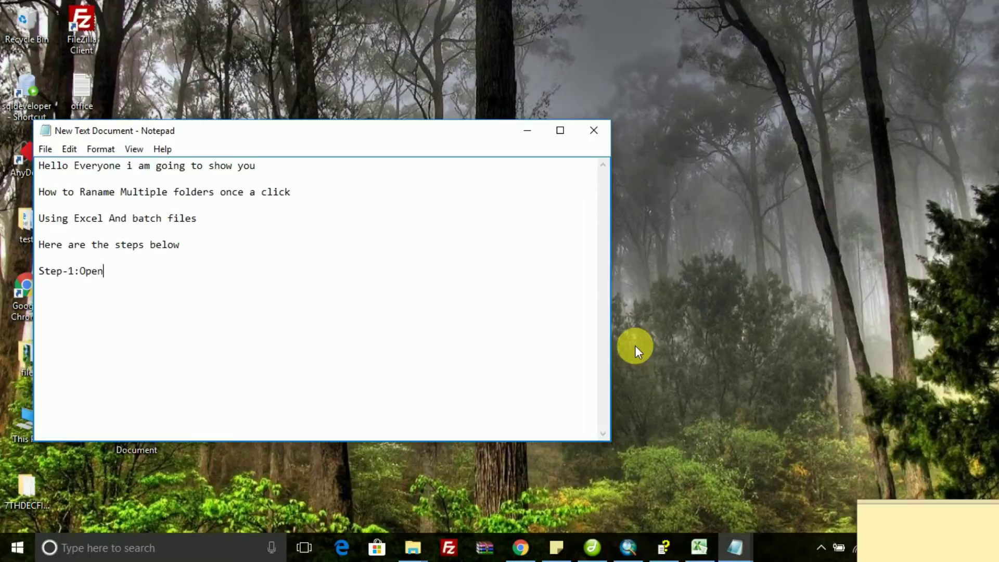
type(" Excel file")
key("Return")
key("Return")
- Add the line 'step-2:Write text or command in excel'
type("step-2")
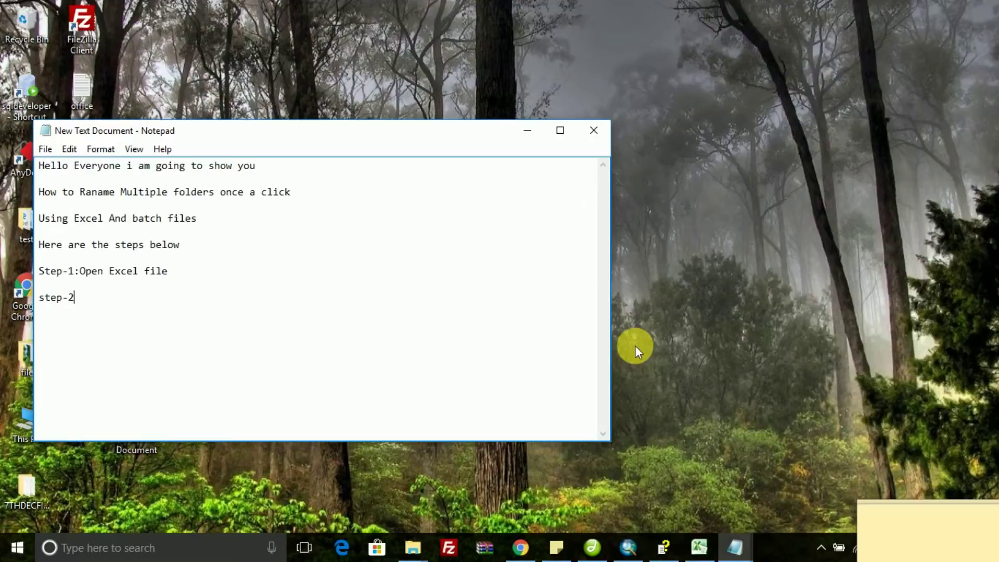
type(":")
type("r")
key("BackSpace")
type("W")
type("rite tex")
type("t the")
key("BackSpace")
key("BackSpace")
key("BackSpace")
key("BackSpace")
type("or u")
key("BackSpace")
type("coomand ")
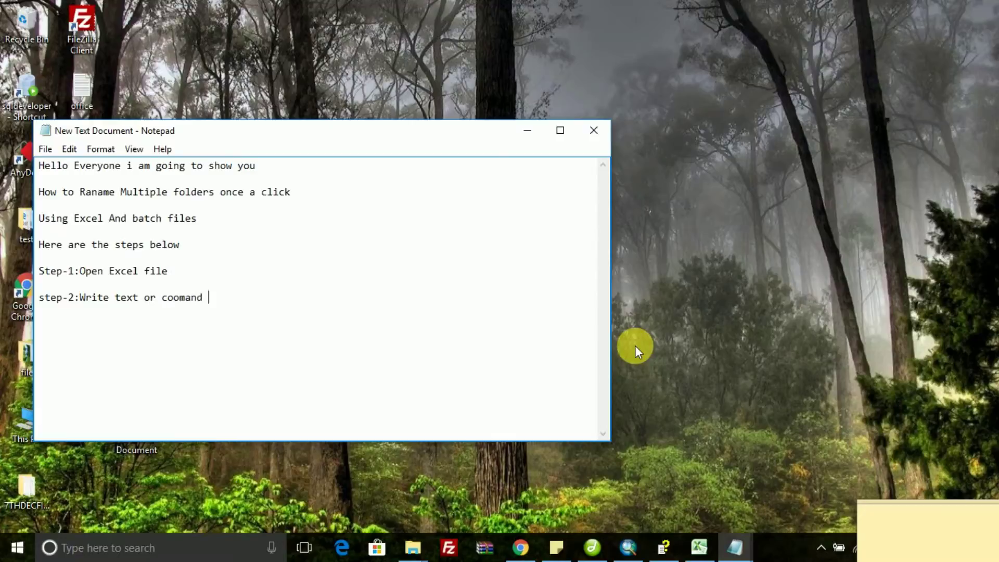
type("in excel")
- Add the line 'step-3:Ren command'
key("Return")
type("step-4")
key("BackSpace")
type("3:Ren command")
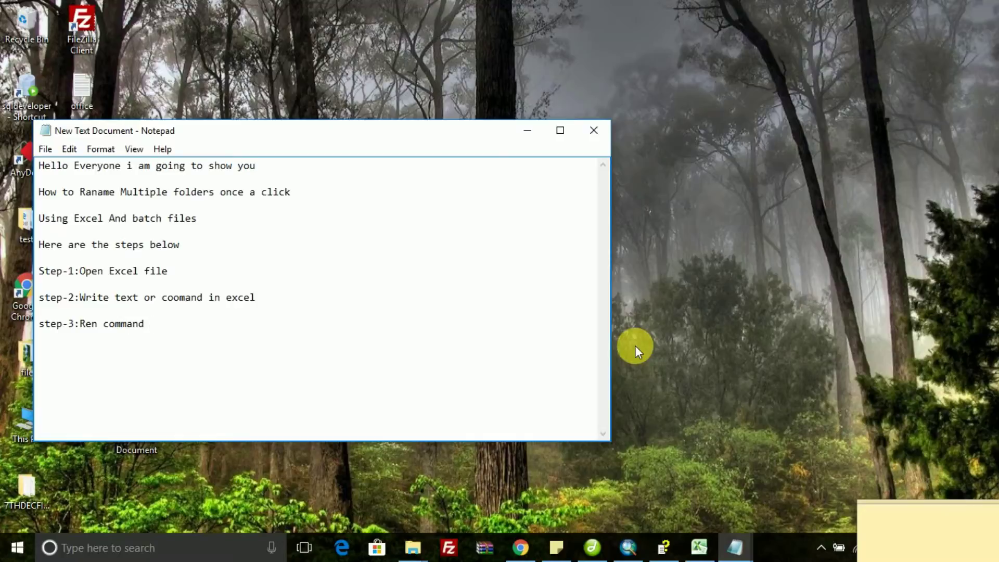
- Finish step-3 with 'in excel' and add 'Step-4:Copy that text in excel to notepad'
type("in excel")
key("Return")
key("Return")
type("S")
type("tep")
type(":")
type("-")
key("BackSpace")
key("BackSpace")
type("-4:Cop")
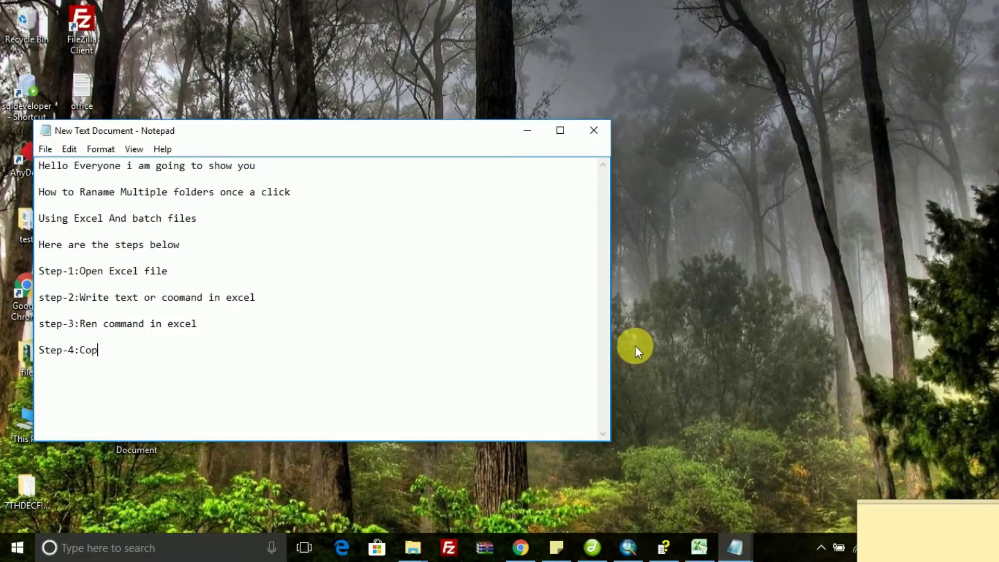
type("y that ")
type("fil")
key("BackSpace")
key("BackSpace")
key("BackSpace")
type("text in exc")
key("BackSpace")
type("cel to ")
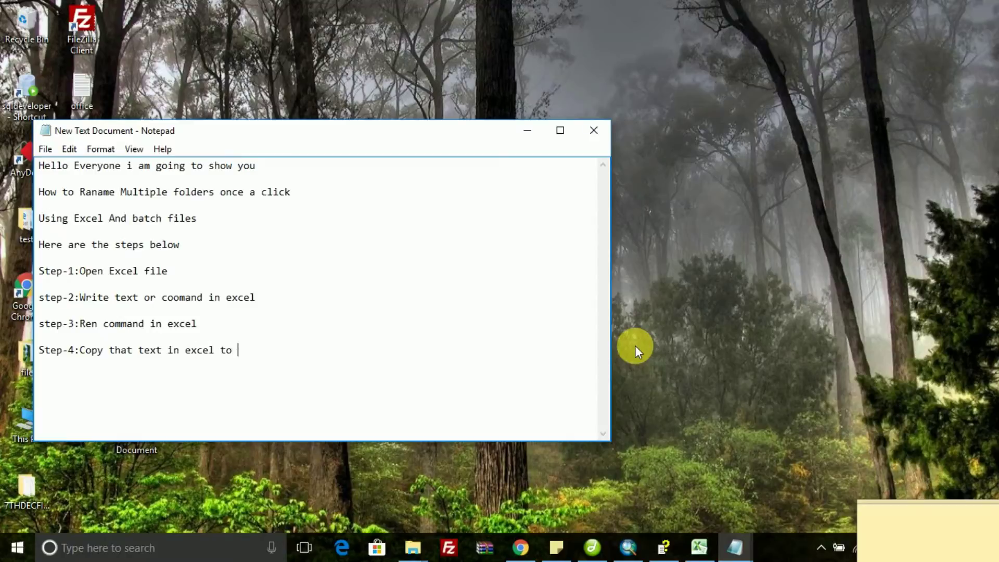
type("notepad")
- Add step-5 about running a batch file to list folders in that path, and begin Step-6
key("Return")
key("Return")
type("step-5:Fo")
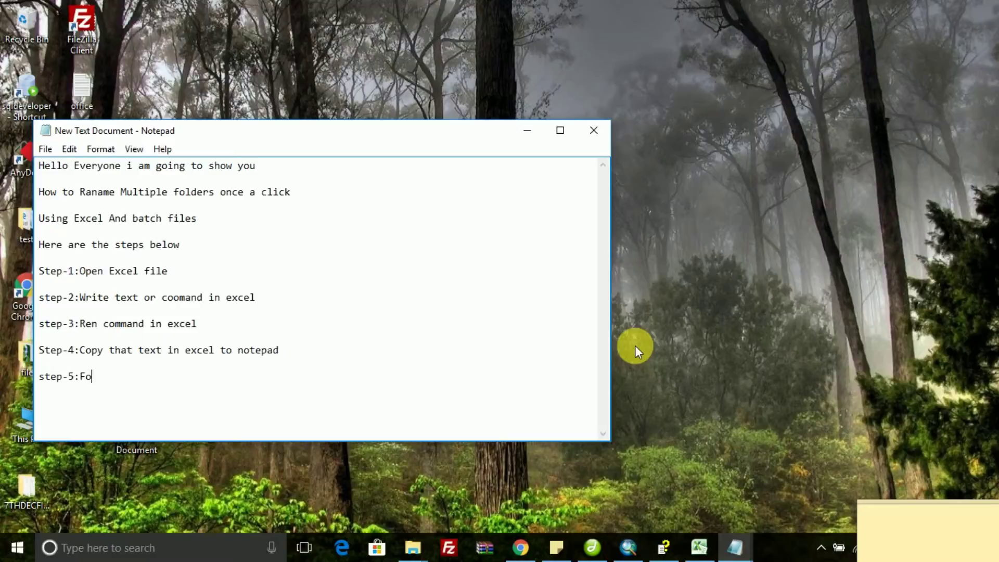
type("rgot to mention ru")
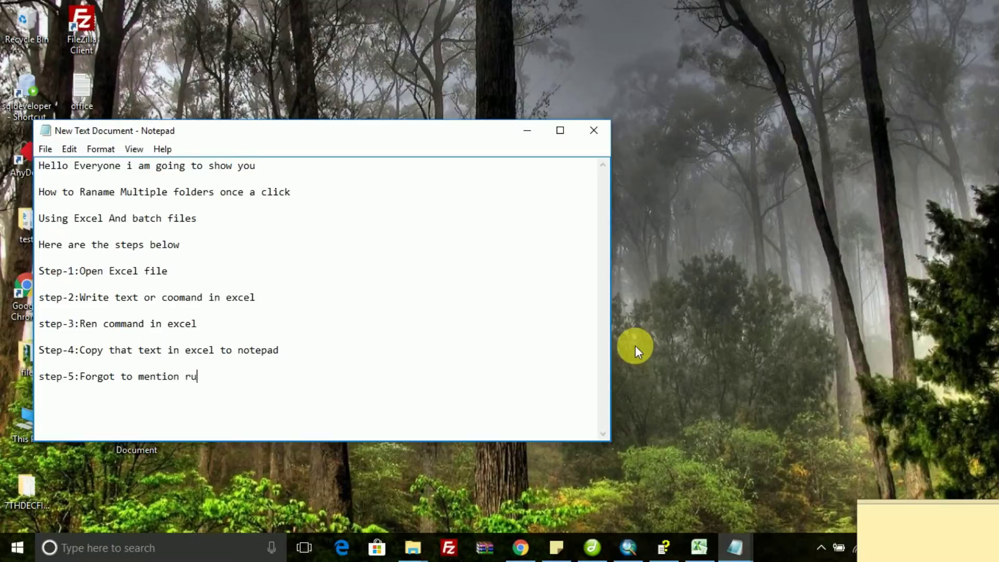
type("n a batch file to get l")
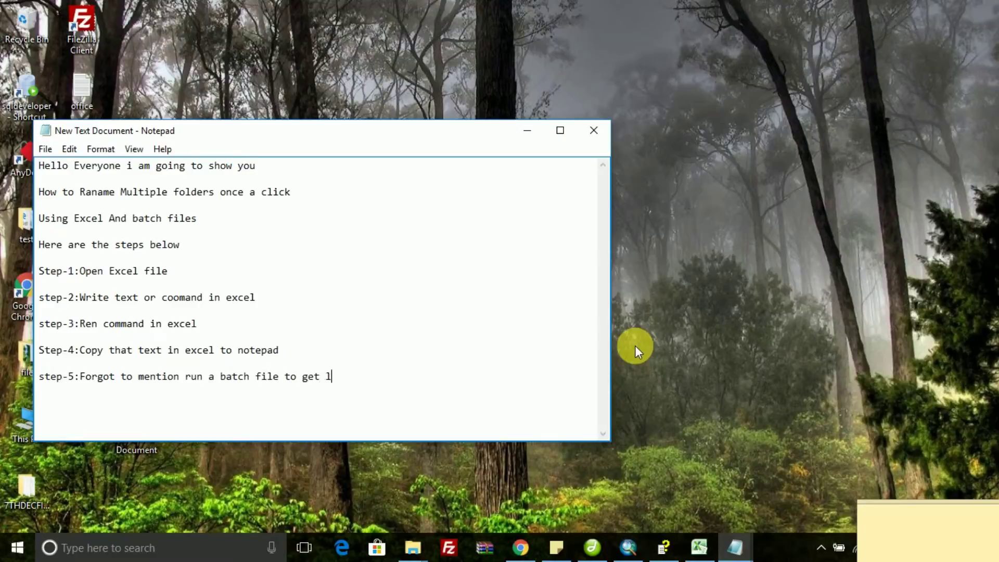
type("ist of folde")
type("s in ")
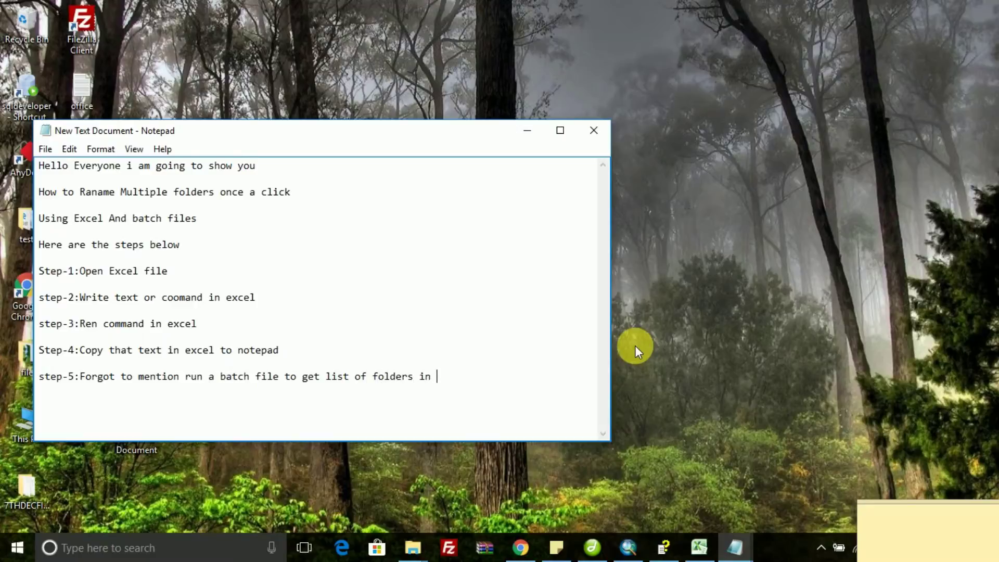
type("tha")
type("t path")
type("Step")
type("-")
type("-")
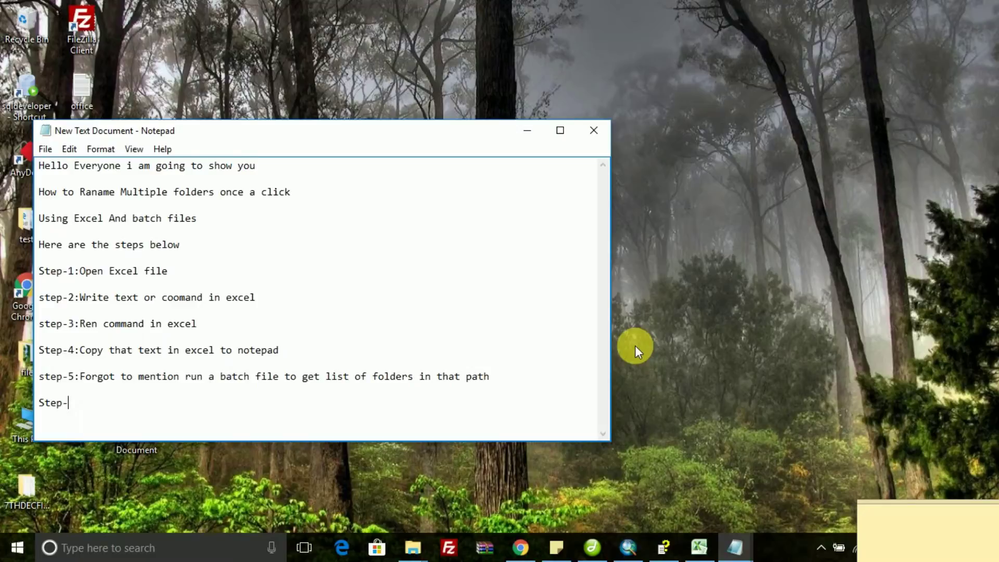
type("6:That file to copy o")
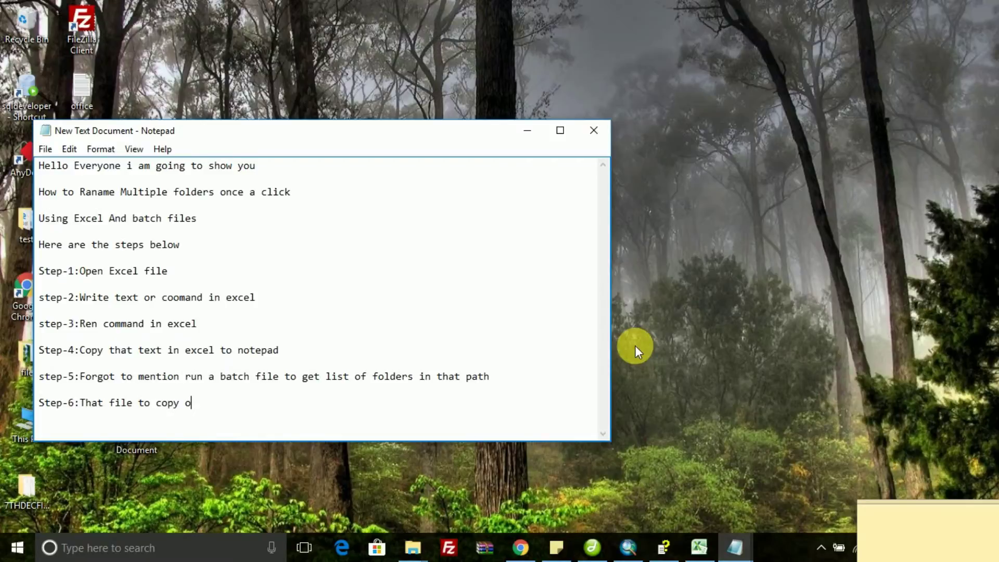
key("BackSpace")
type("in that excel which")
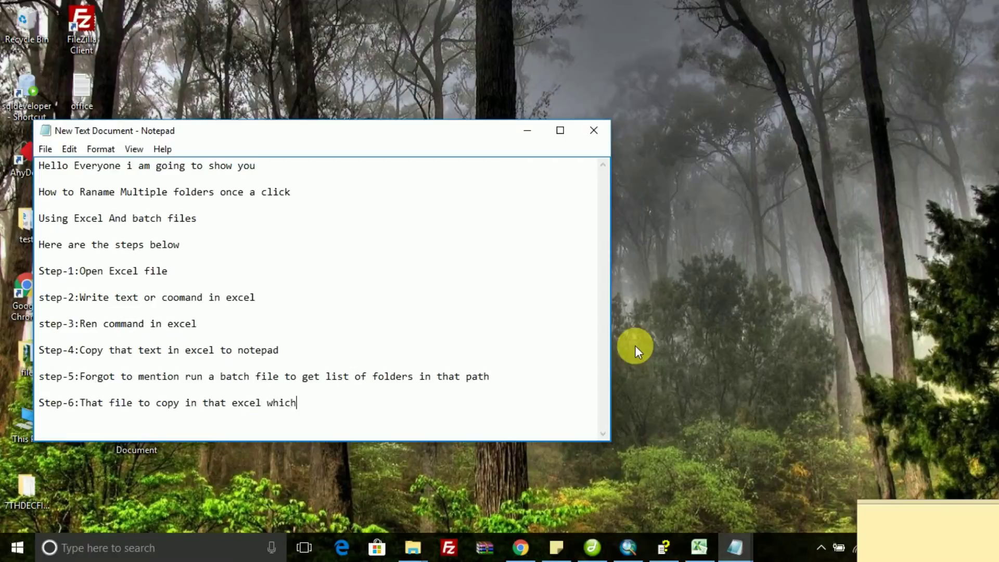
type(" i show w")
- Finish step-6 with 'write earlier step' and add step-7 'Create the proper command and run the batch file'
key("BackSpace")
key("BackSpace")
key("BackSpace")
key("BackSpace")
key("BackSpace")
key("BackSpace")
type("write earlier  ")
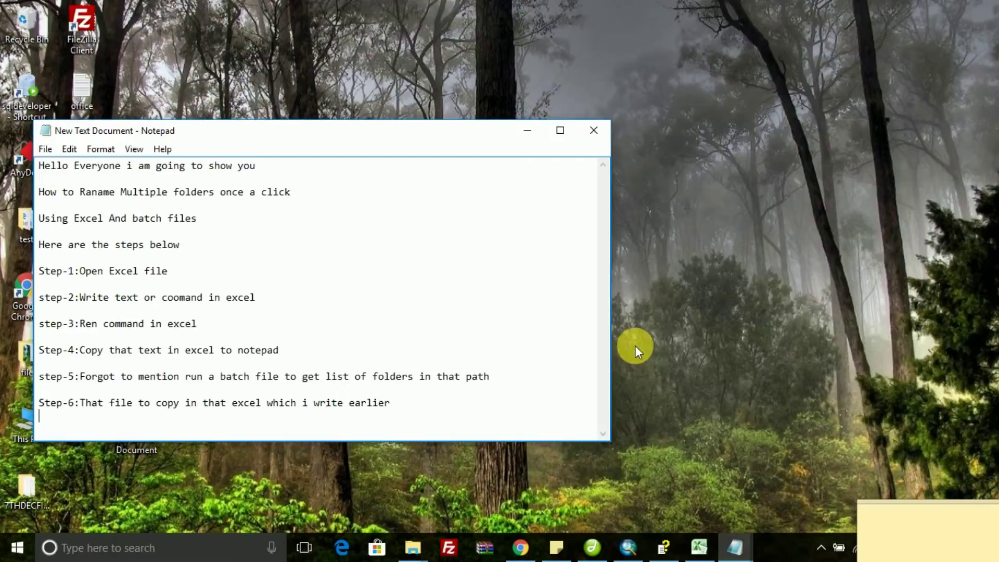
type("step")
key("Return")
key("Return")
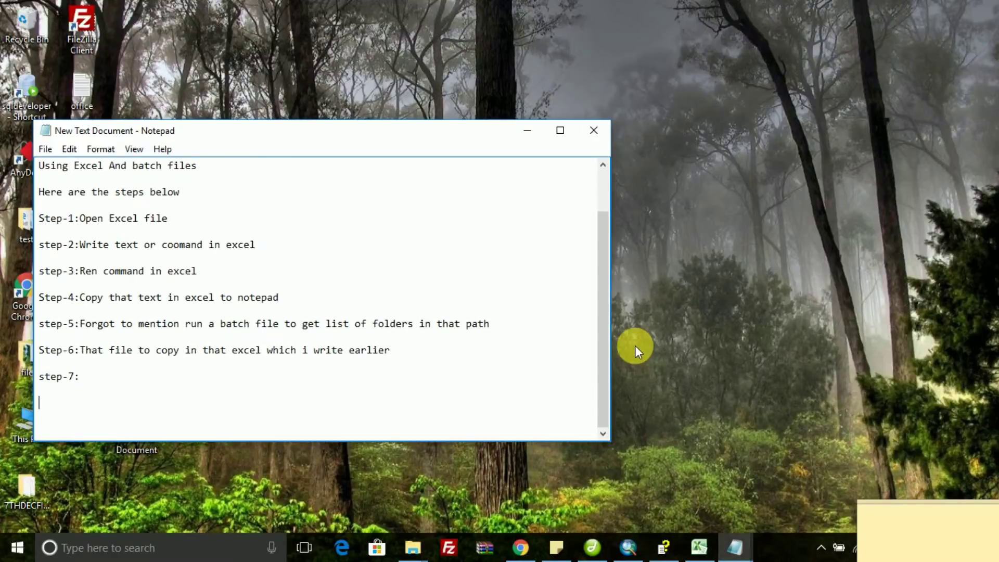
key("Up")
key("Up")
type("Create the proper c")
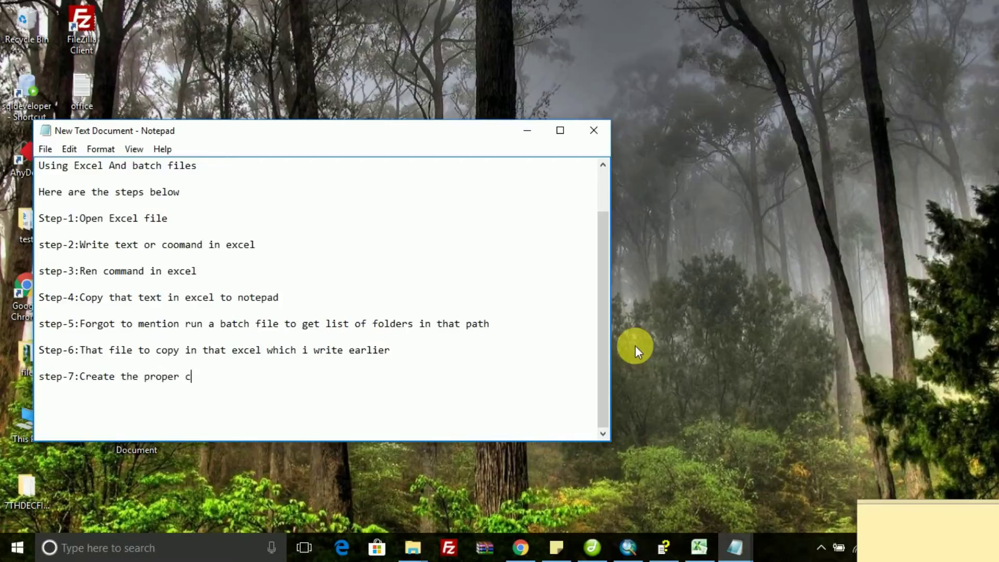
type("omamnad and run the")
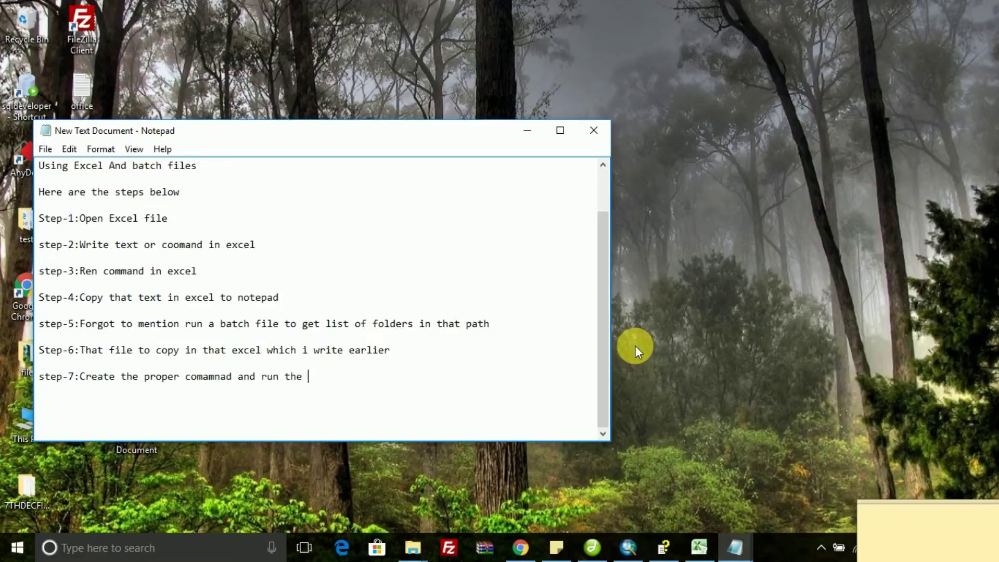
type(" batch file")
- Add the closing line 'i will demonstrate you now'
key("Return")
key("Return")
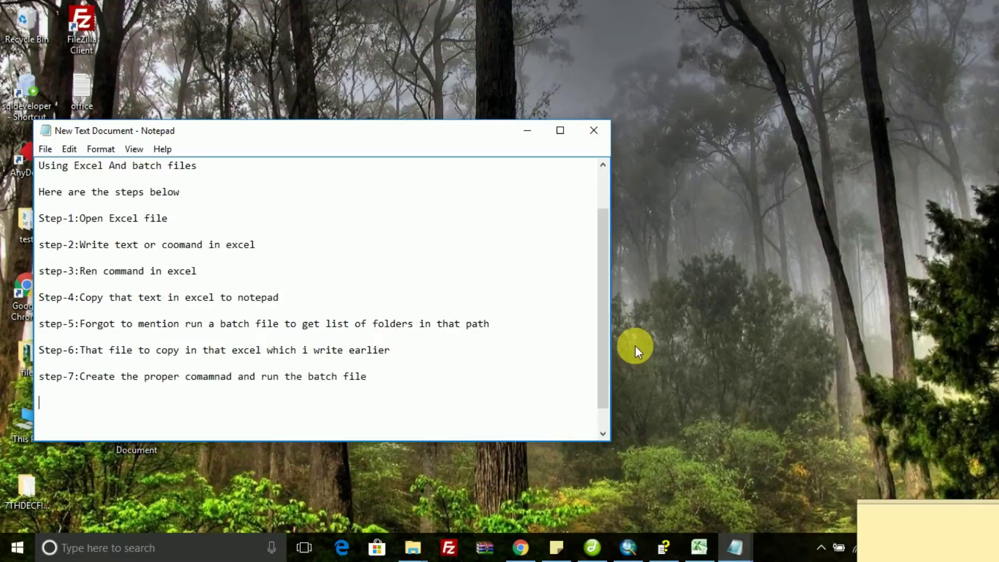
type("i will demonstate you")
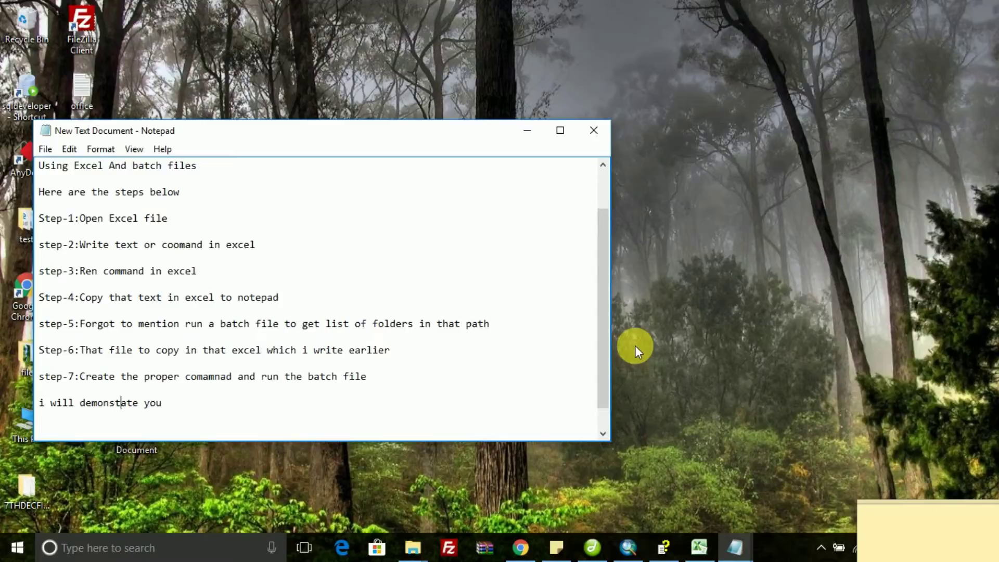
type("r")
key("Right")
key("Right")
type("now")
key("Return")
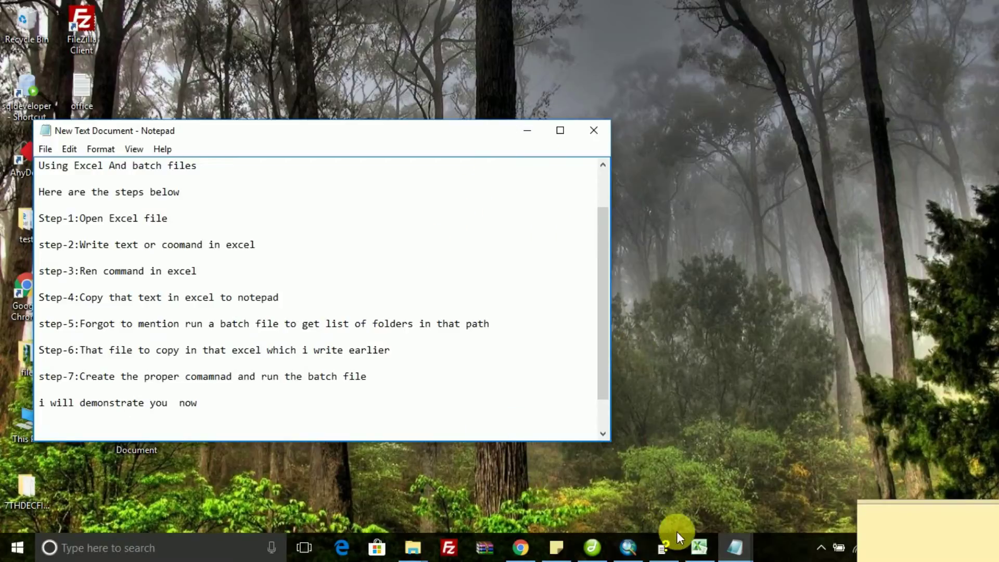
- Minimize Excel, enter the Data folder and open its empty New Text Document in Notepad
left_click(697, 549)
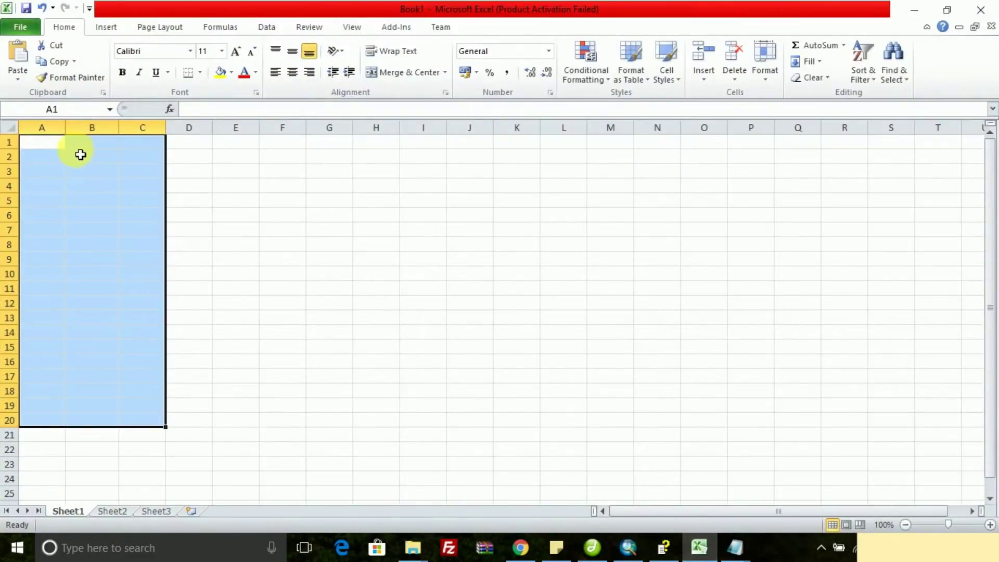
left_click(80, 146)
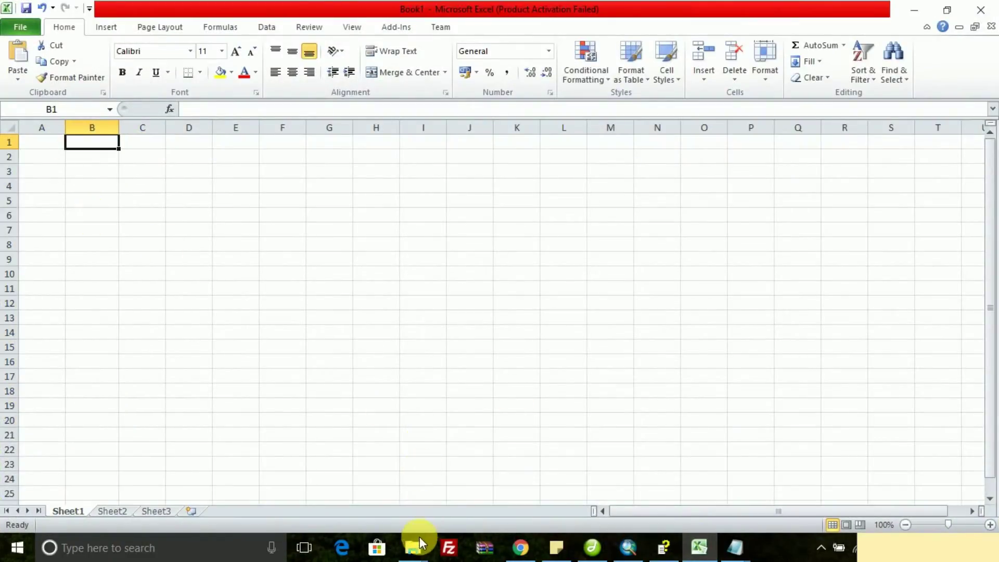
left_click(914, 9)
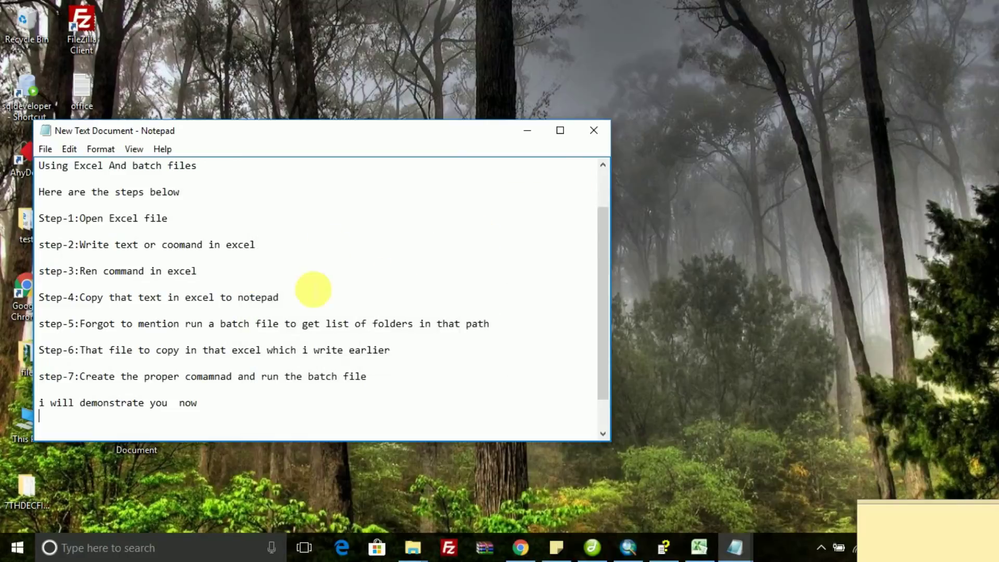
left_click_drag(394, 140, 703, 108)
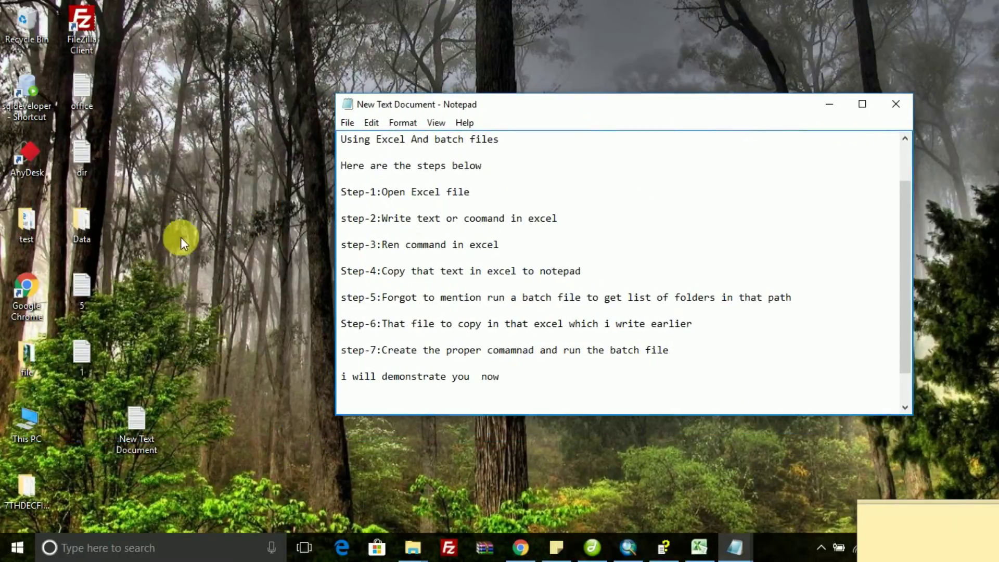
double_click(95, 229)
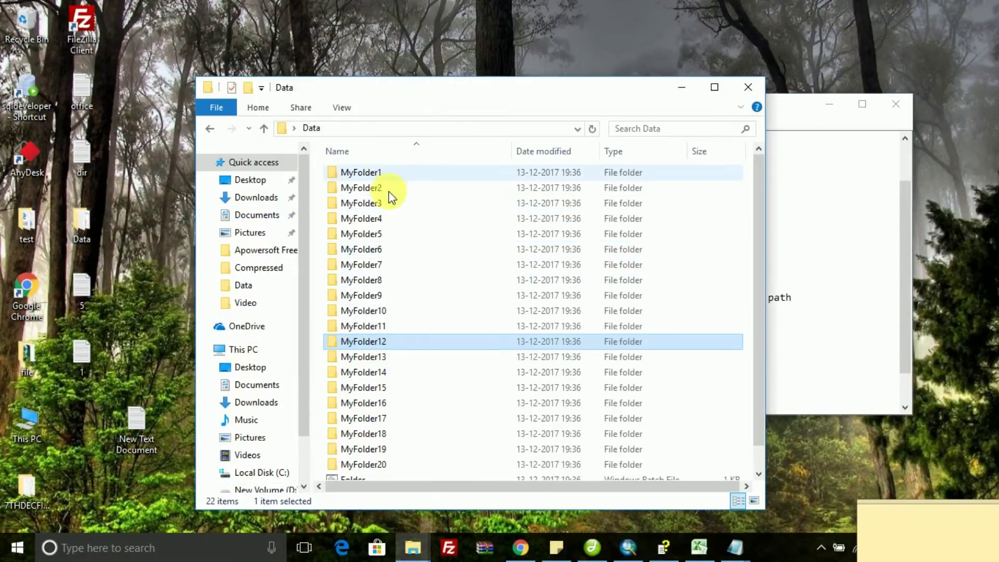
scroll(383, 224, "down", 1)
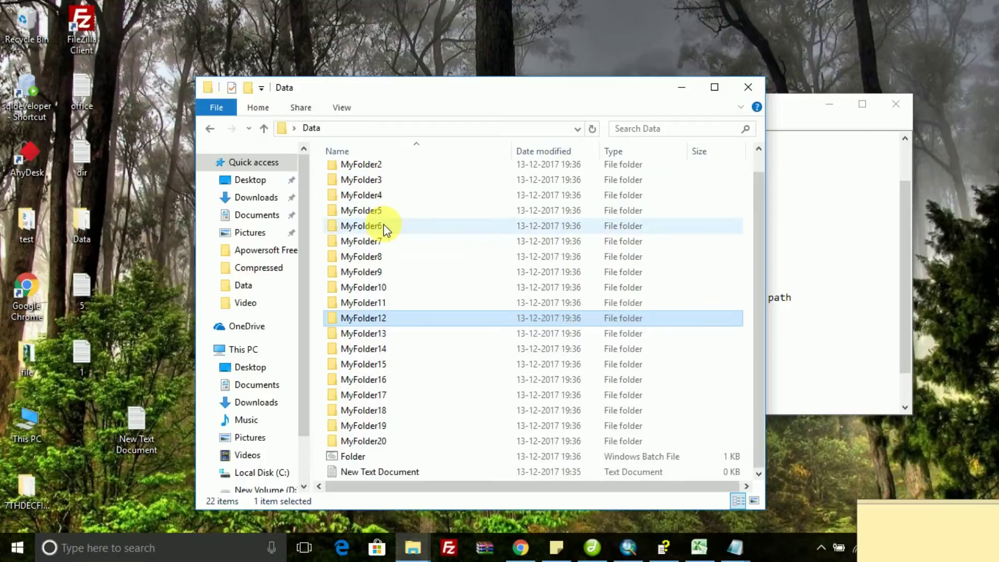
scroll(383, 224, "up", 1)
scroll(383, 231, "down", 1)
double_click(379, 471)
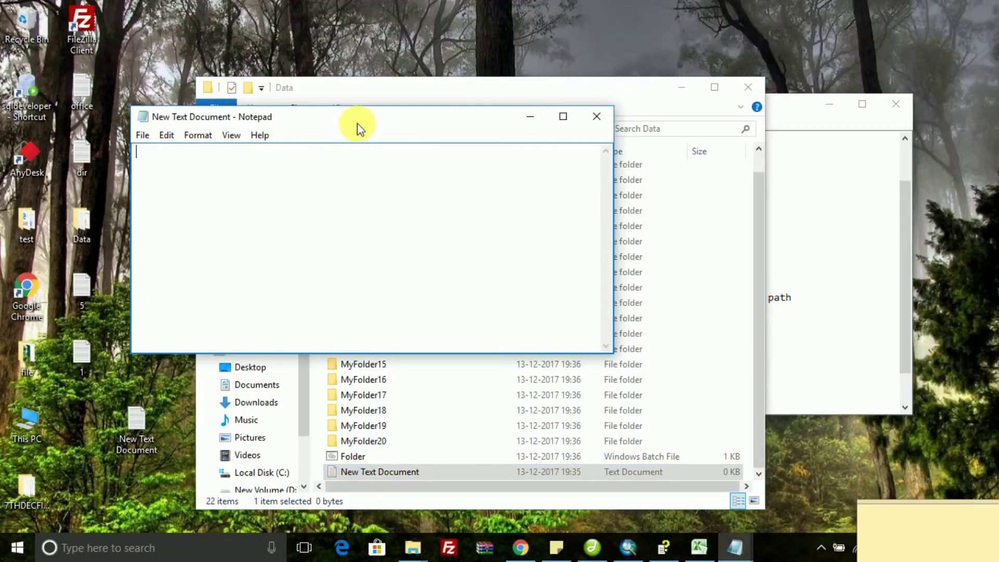
left_click_drag(365, 127, 473, 127)
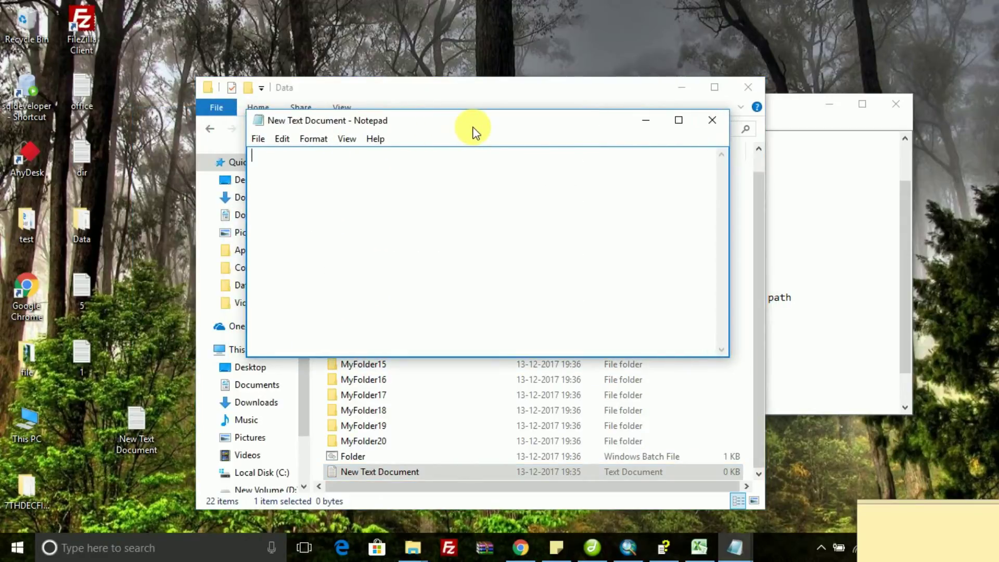
- Save the command 'dir/b>list.txt' as list.bat in the Data folder and close Notepad
type("dir/b>list.t")
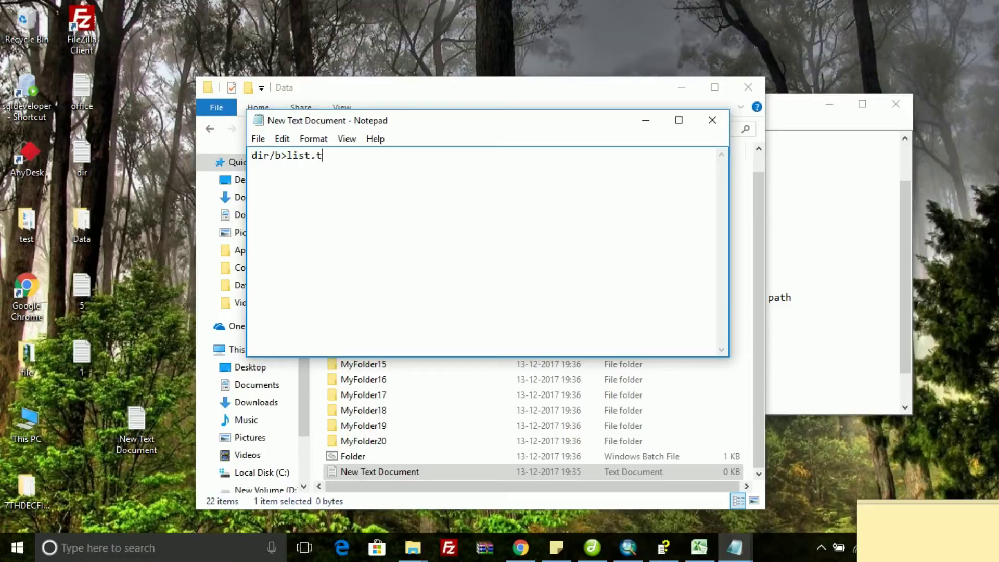
type("xt")
left_click(258, 139)
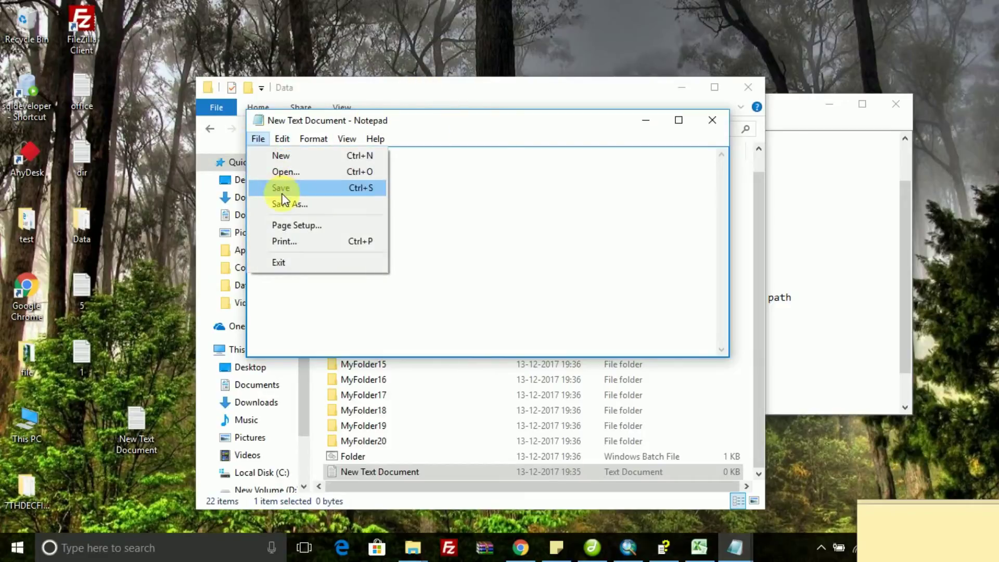
left_click(289, 204)
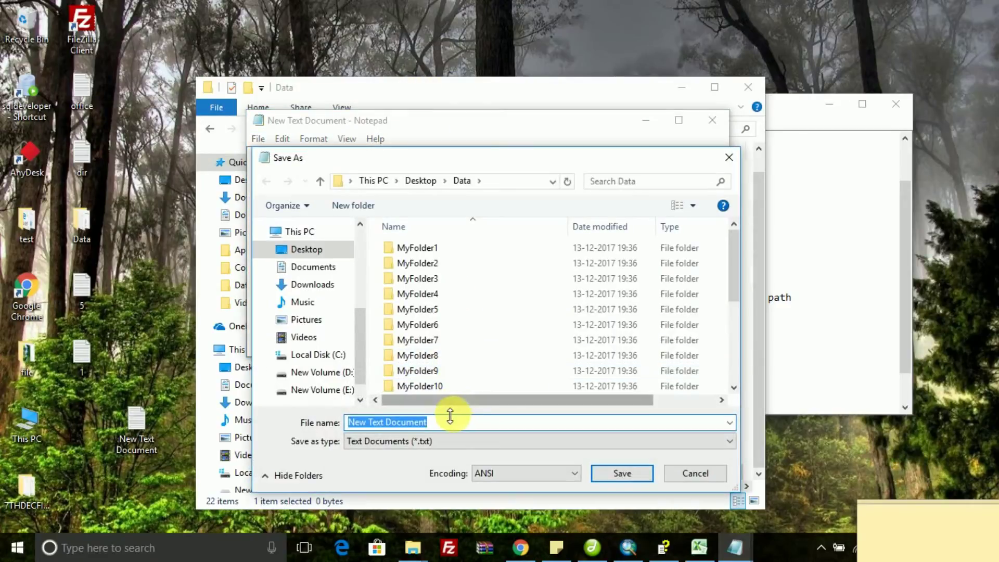
type("lis")
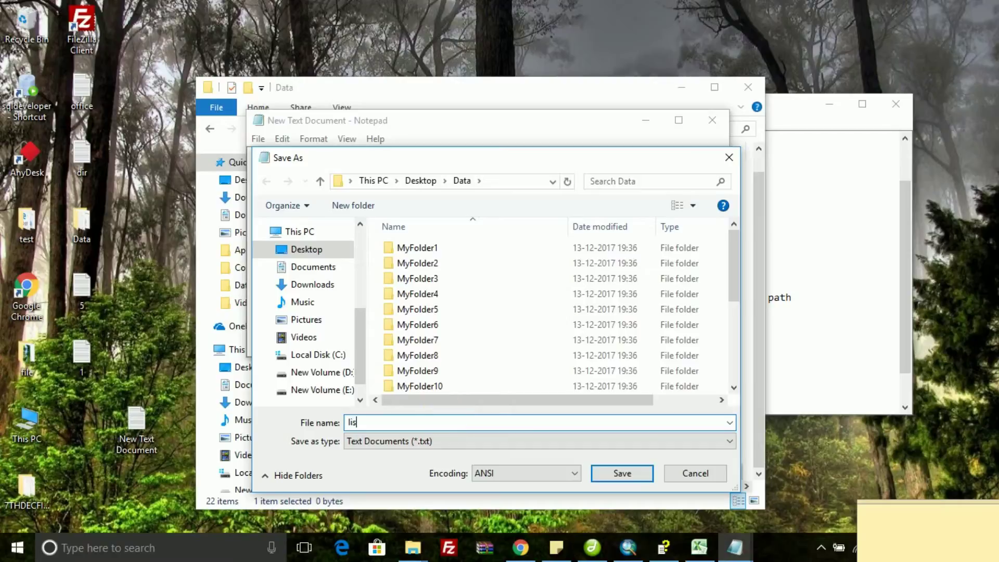
type("t.bat")
left_click(609, 475)
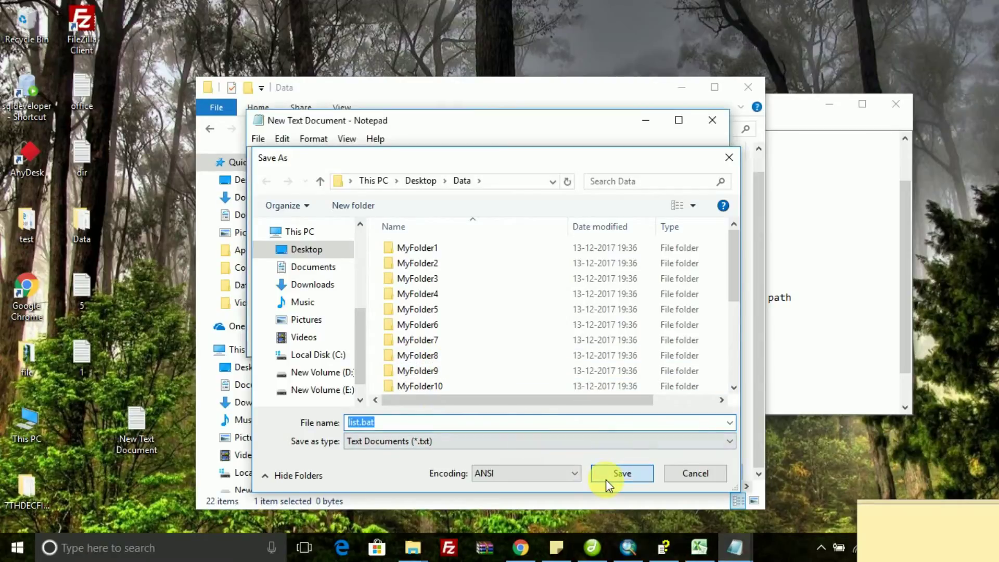
left_click(711, 121)
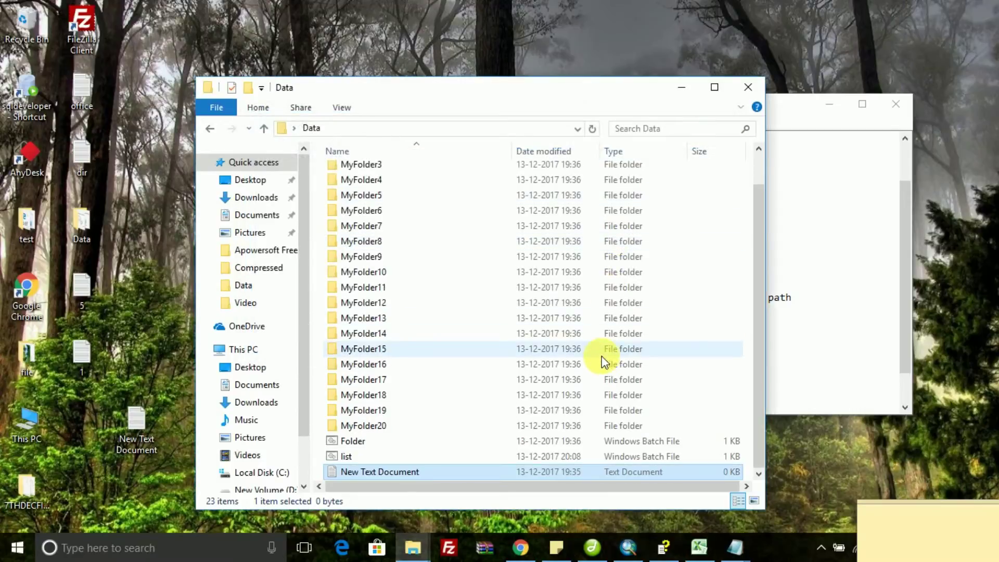
- Run list.bat, then open the generated list.txt and copy its full folder listing
left_click(351, 454)
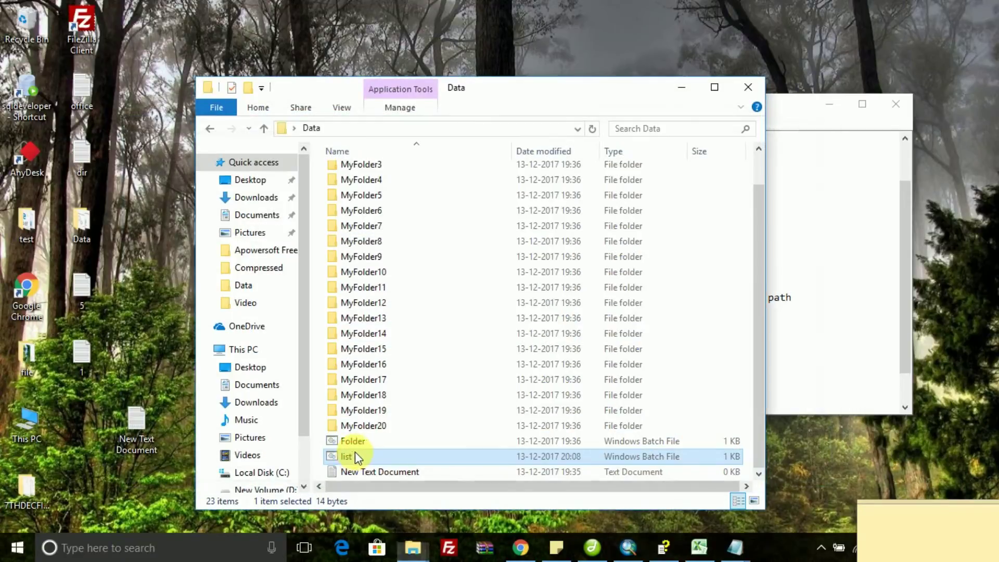
scroll(397, 408, "down", 1)
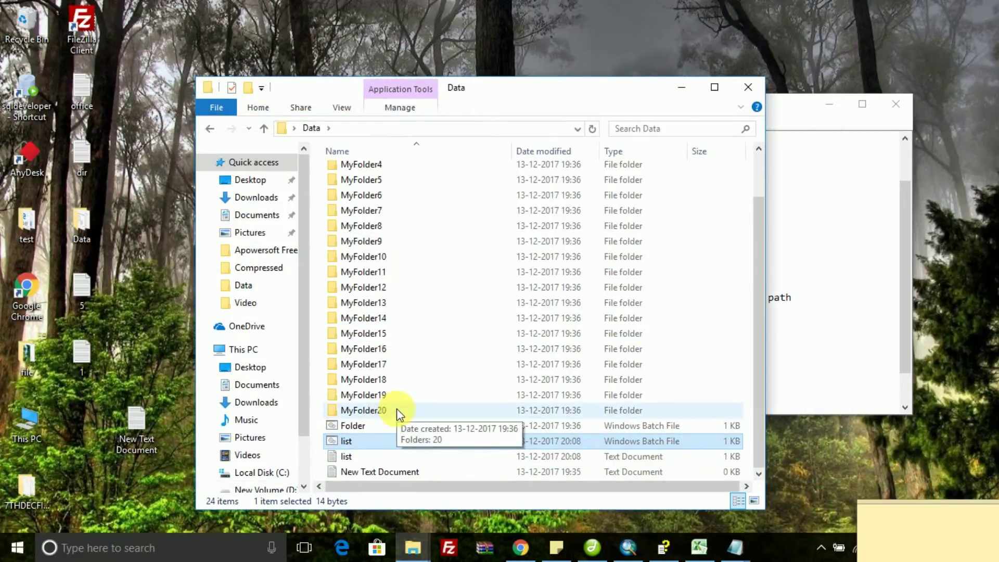
double_click(347, 457)
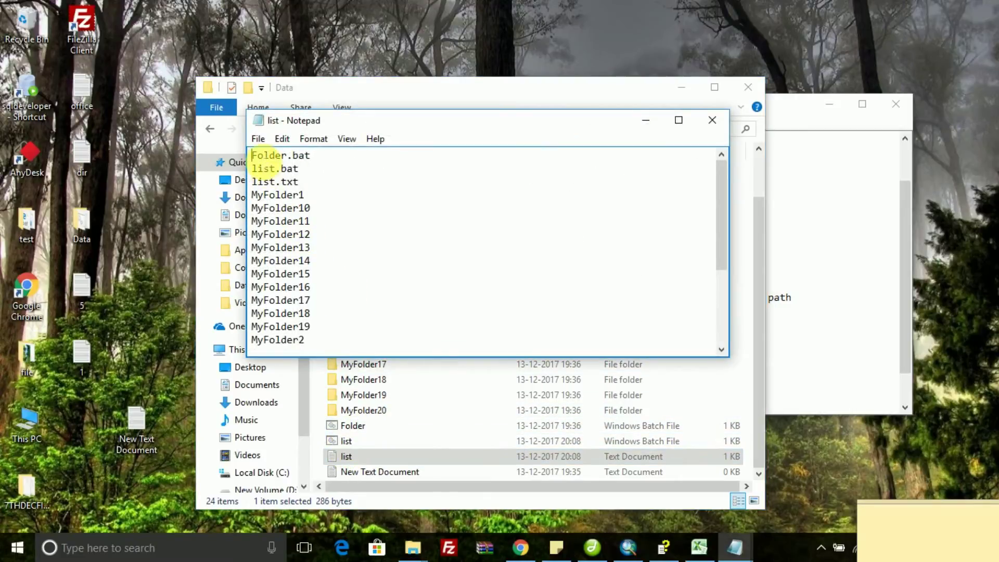
left_click_drag(256, 159, 359, 359)
key("ctrl+c")
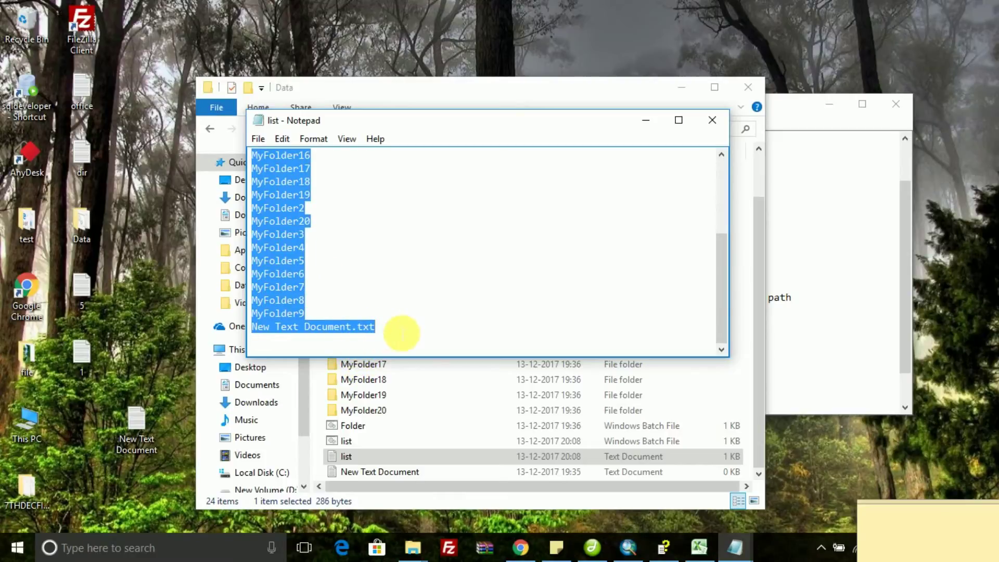
- Paste the copied listing into column B of the Excel workbook
left_click(699, 547)
left_click(94, 127)
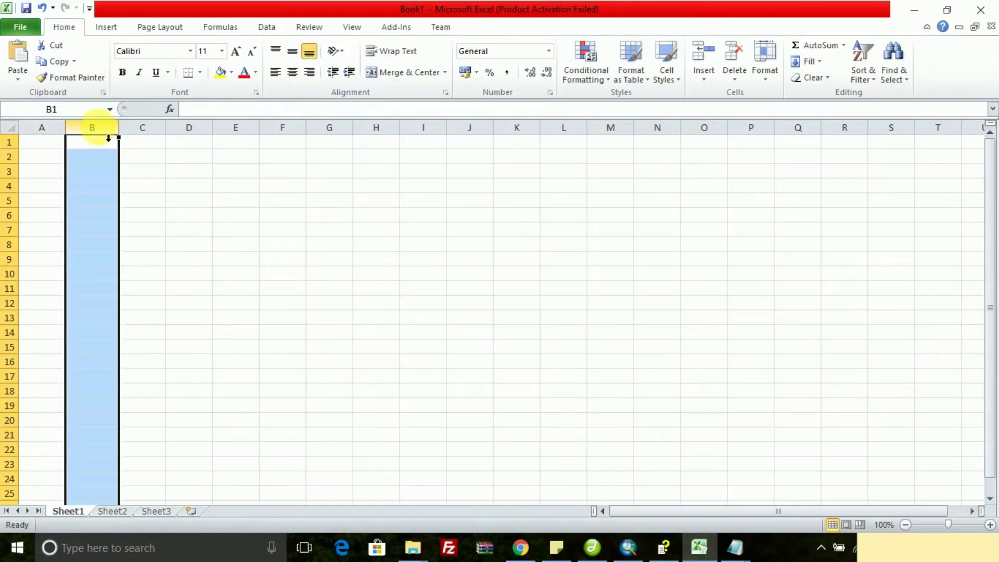
key("ctrl+v")
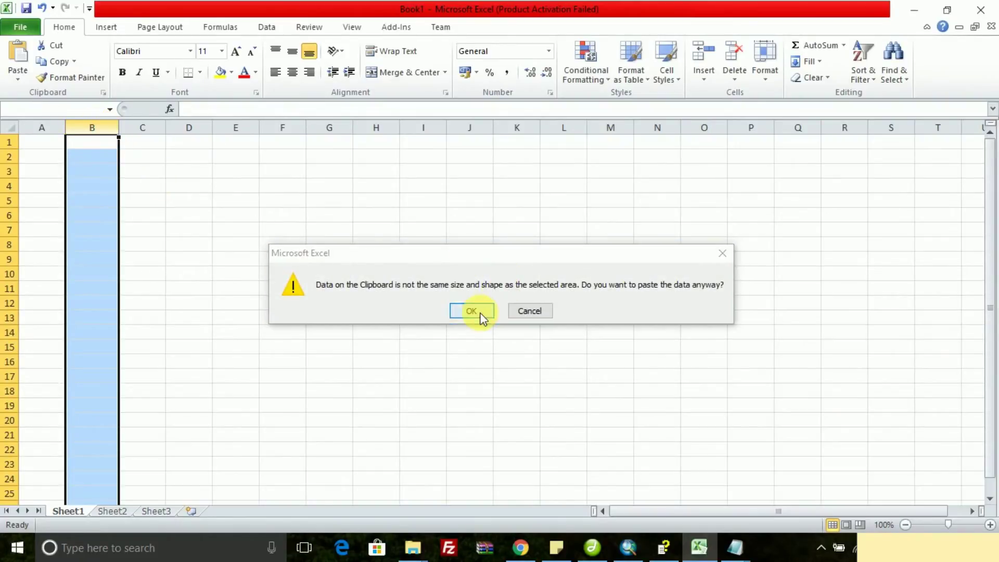
- Confirm the paste, autofit column B, and delete the Folder.bat, list.bat, list.txt and New Text Document.txt entries
left_click(469, 311)
double_click(119, 128)
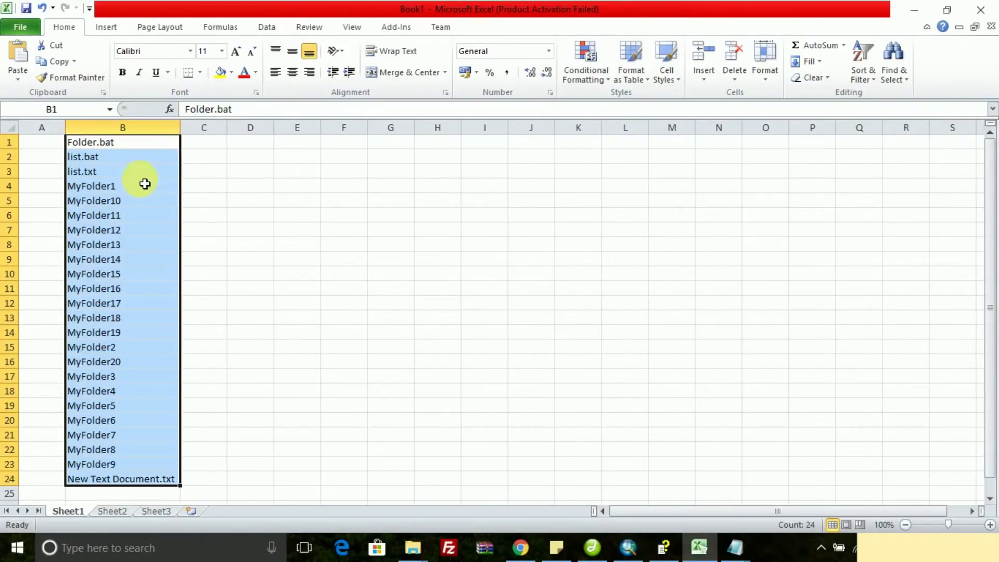
left_click(99, 157)
left_click_drag(80, 141, 105, 173)
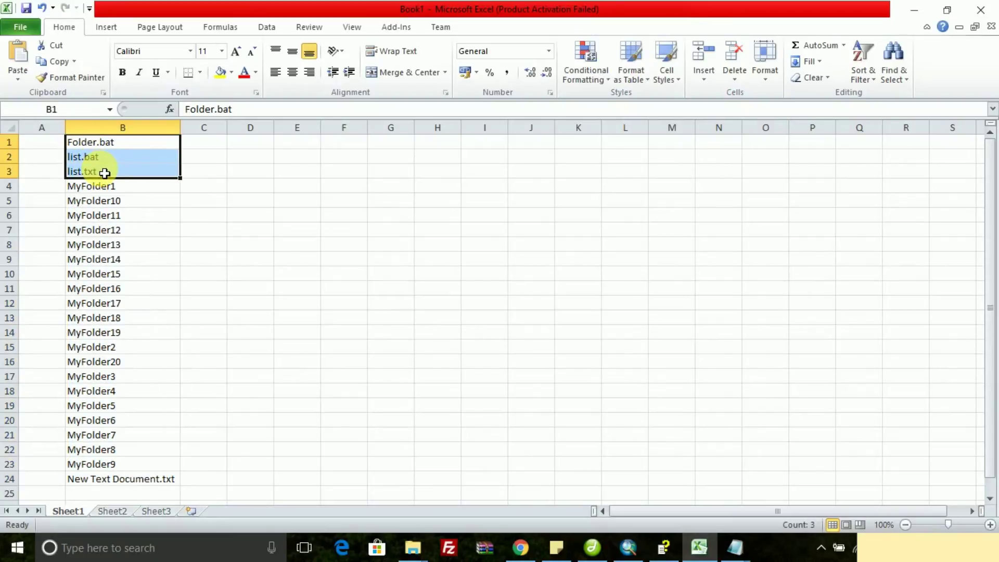
key("BackSpace")
left_click(96, 171)
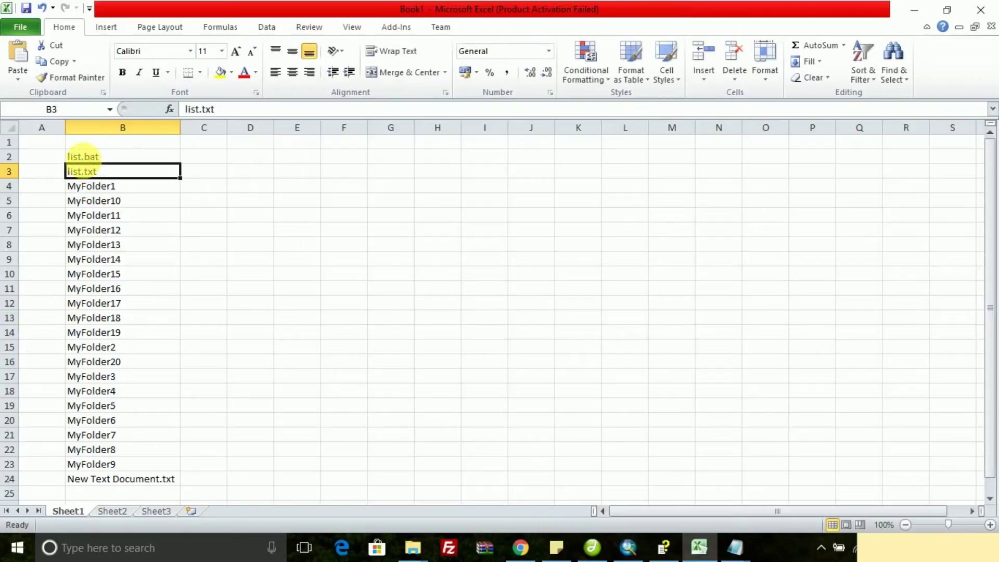
left_click_drag(88, 157, 104, 177)
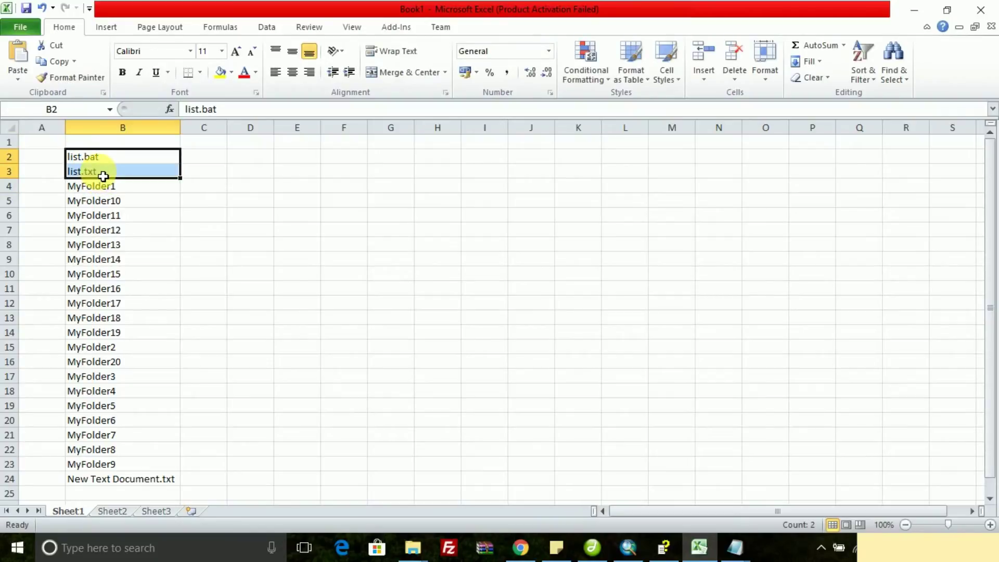
key("Delete")
left_click(91, 186)
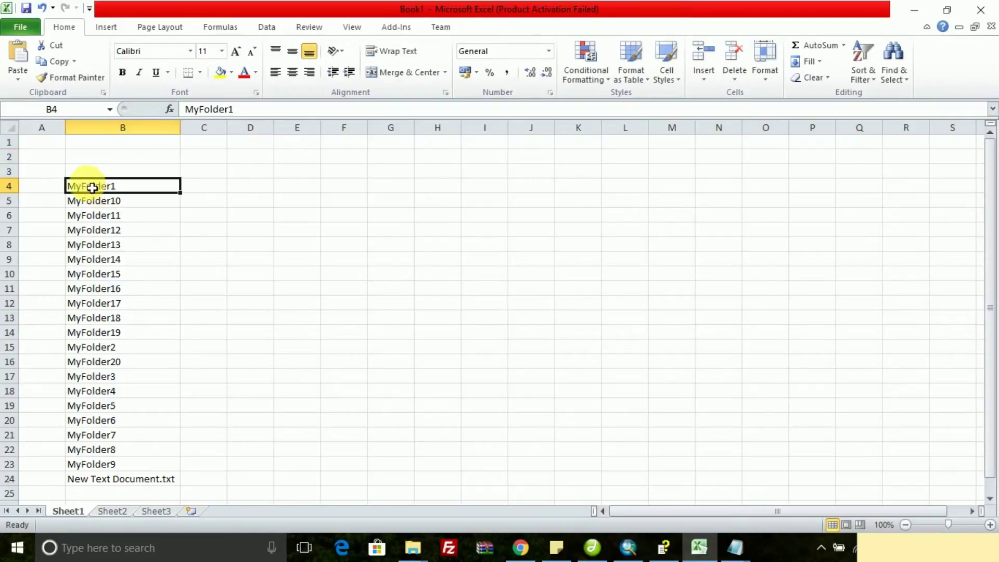
left_click(77, 484)
key("Delete")
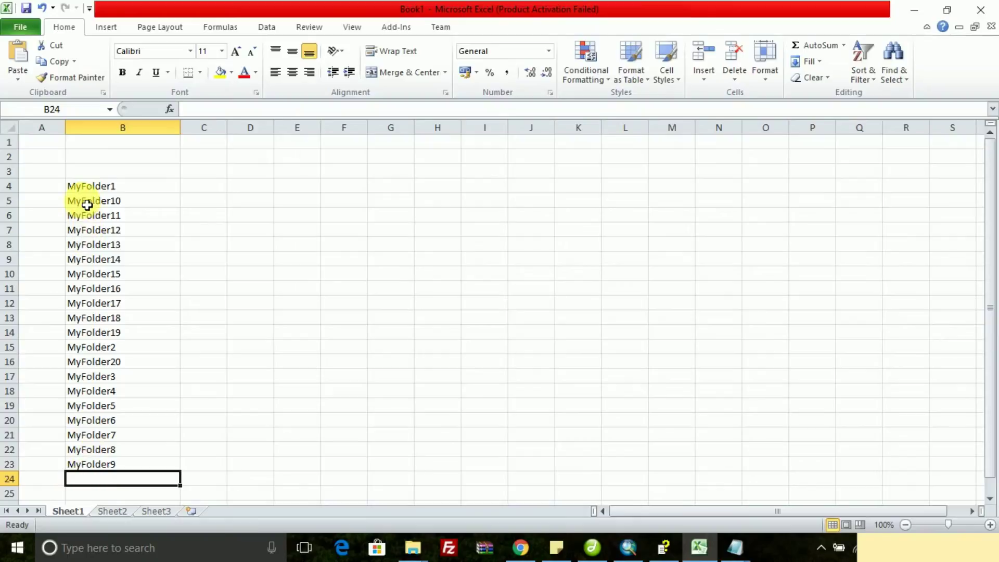
- Move the twenty folder names from B4:B23 up so they start at B1
left_click_drag(85, 189, 141, 467)
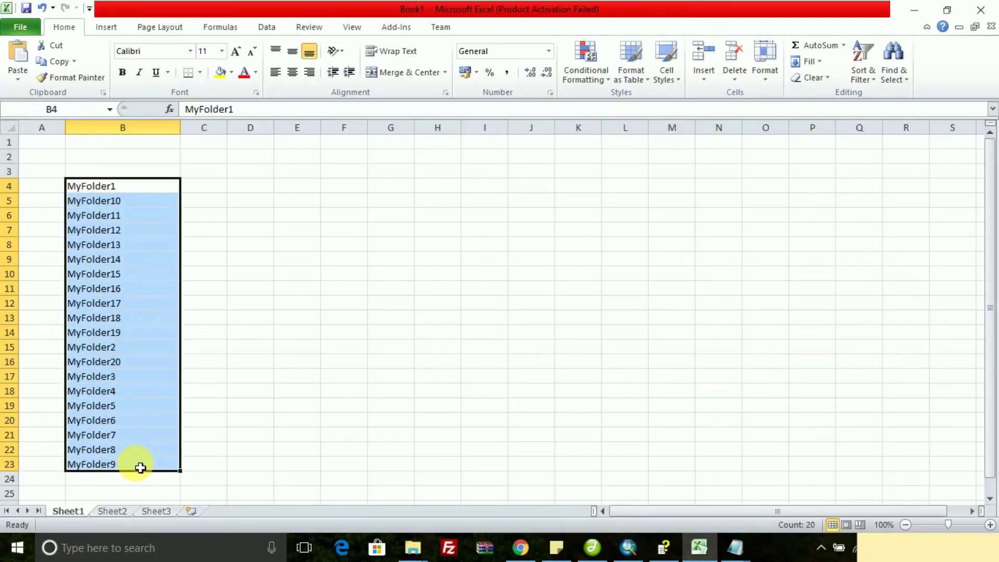
key("ctrl+c")
left_click(104, 143)
left_click(113, 137)
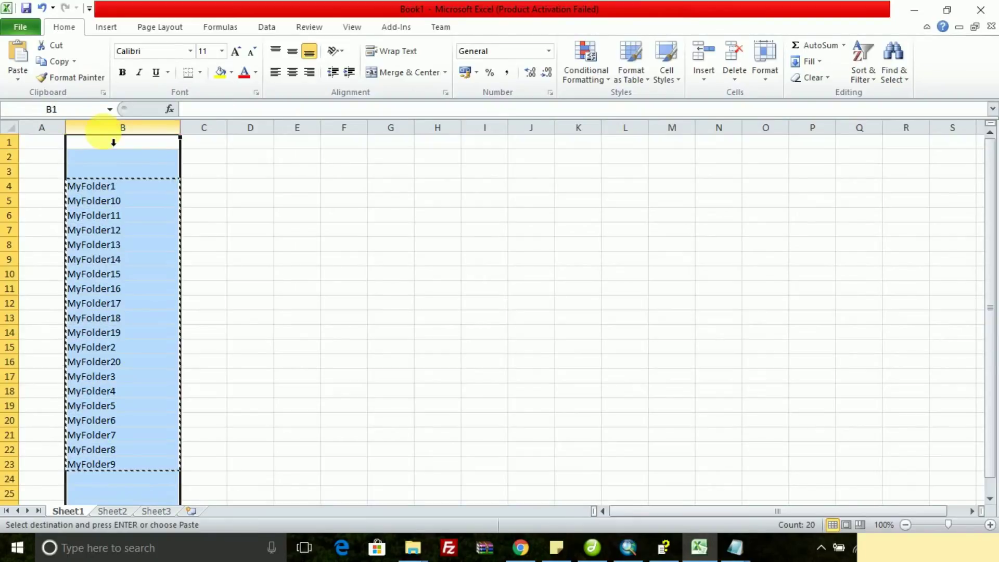
key("Return")
left_click(128, 219)
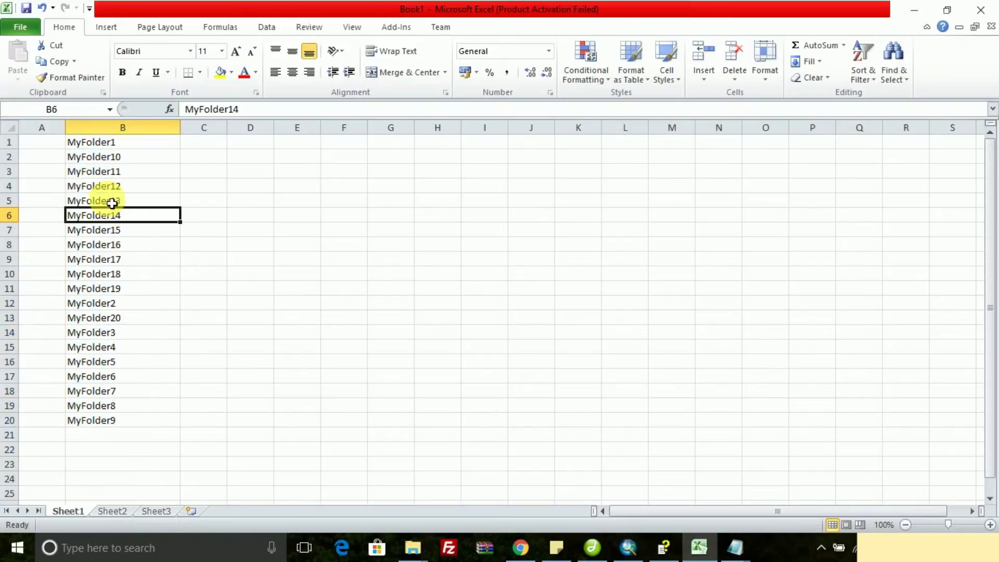
left_click(97, 141)
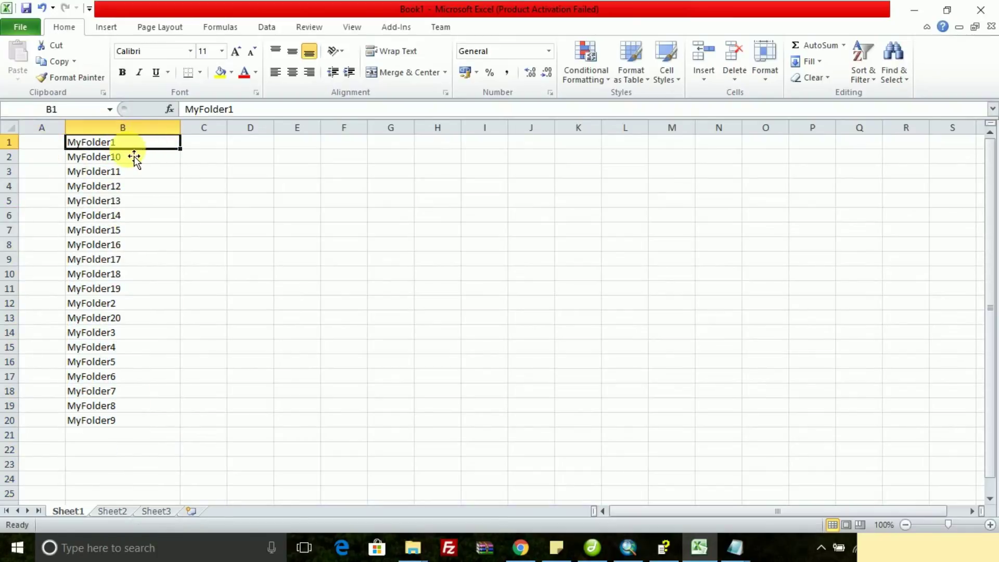
- Enter REN in cell A1 and fill it down through A20
left_click(47, 148)
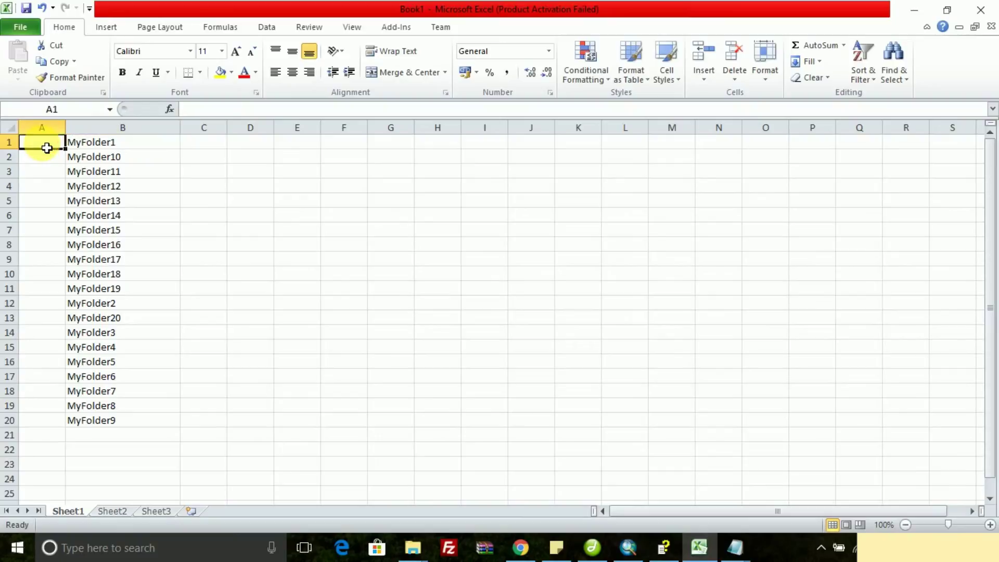
type("=")
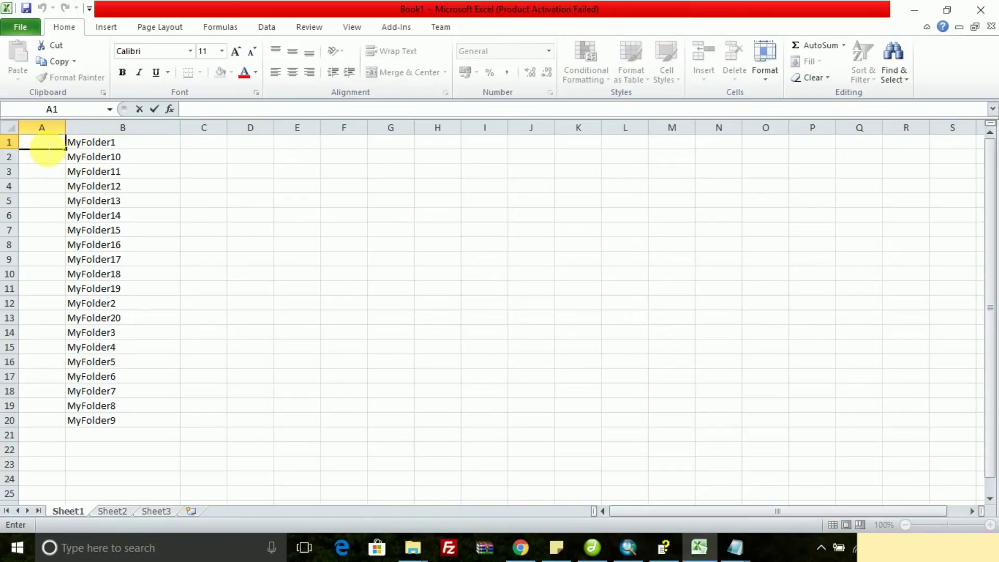
type("REN")
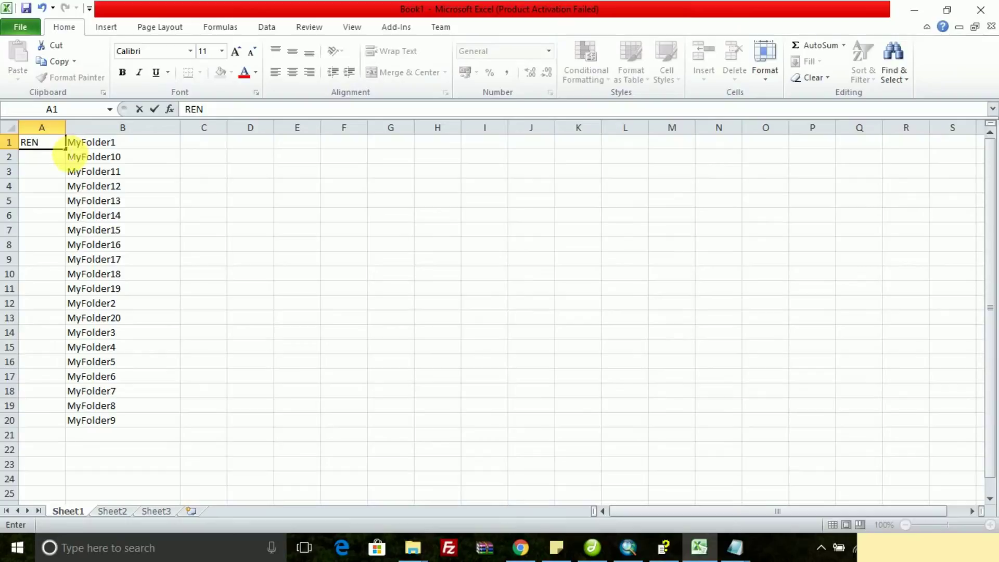
key("F2")
double_click(72, 154)
- Copy the folder names from column B into column C
left_click(91, 127)
left_click_drag(40, 142, 138, 419)
left_click(130, 245)
left_click(118, 129)
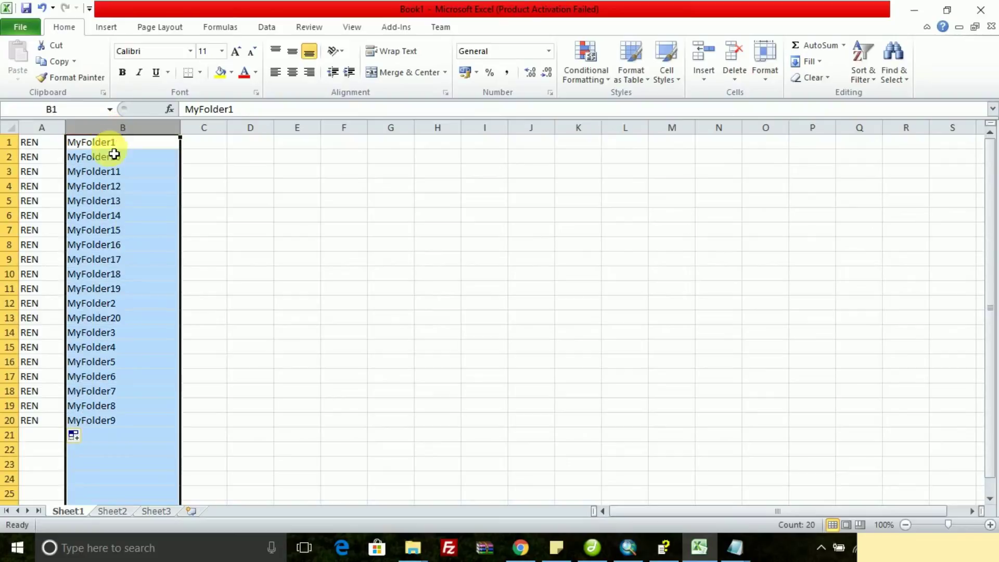
key("ctrl+c")
left_click(217, 139)
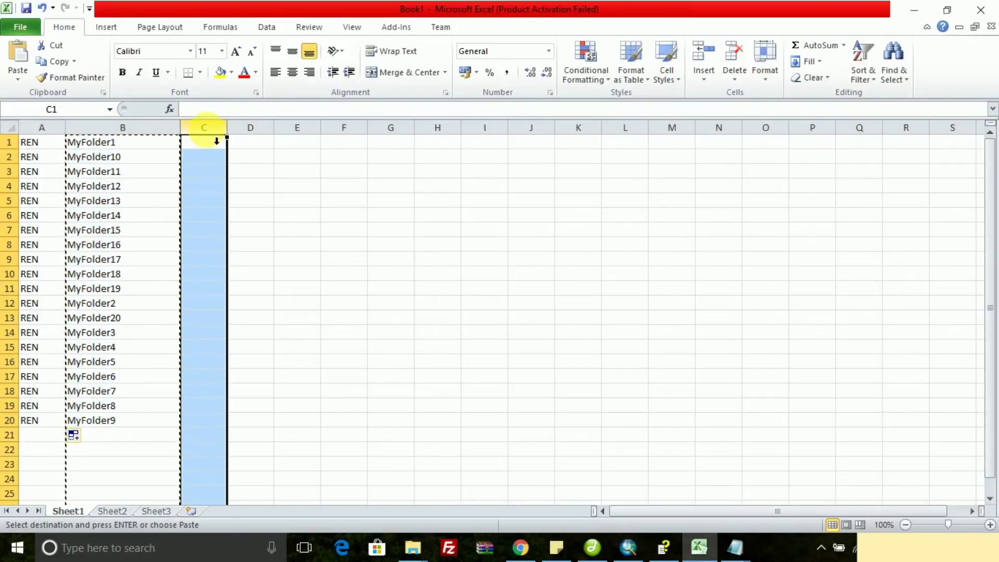
key("ctrl+v")
- Select the 'My' prefix in cell C1, then select the whole of column C
left_click(217, 145)
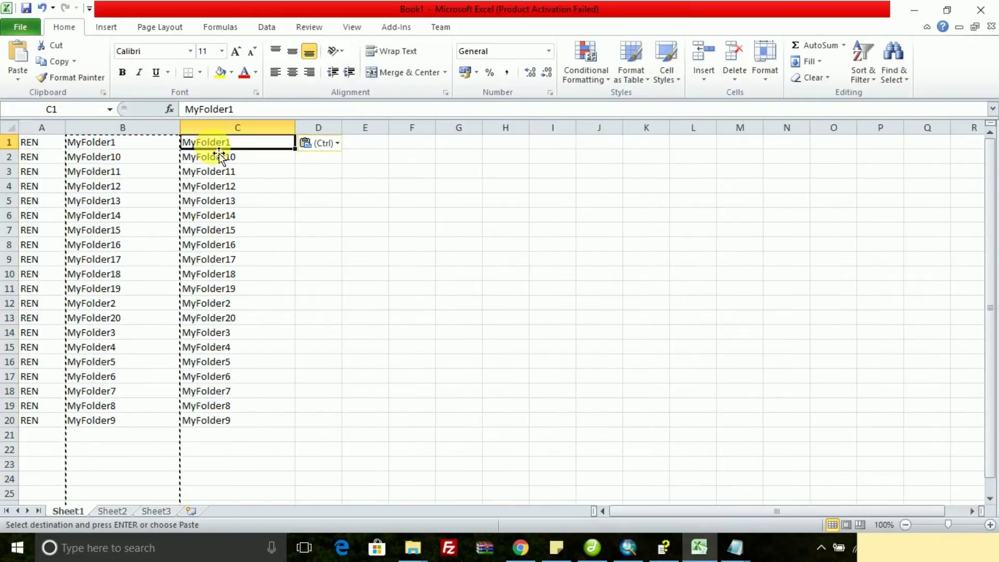
double_click(208, 145)
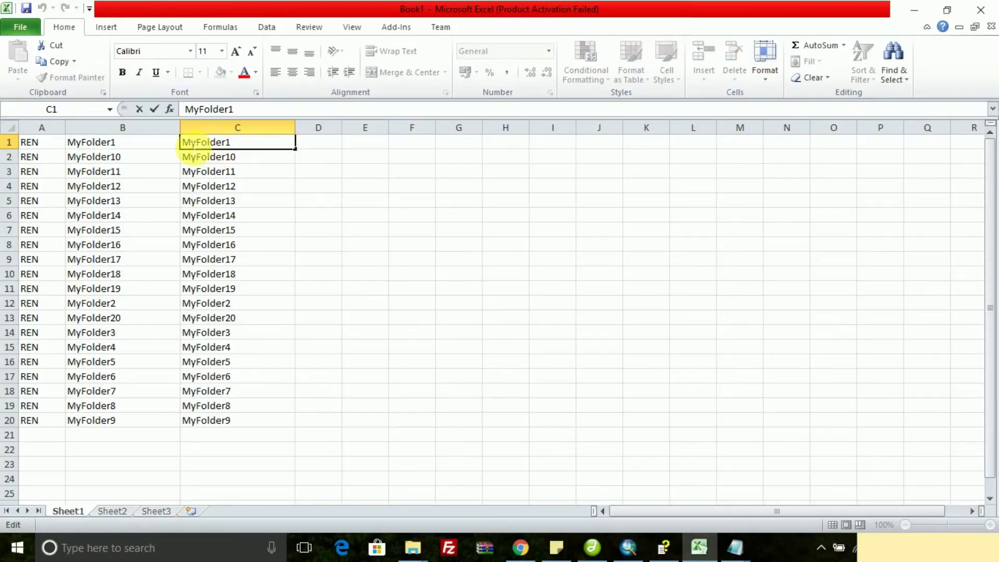
left_click_drag(194, 143, 182, 144)
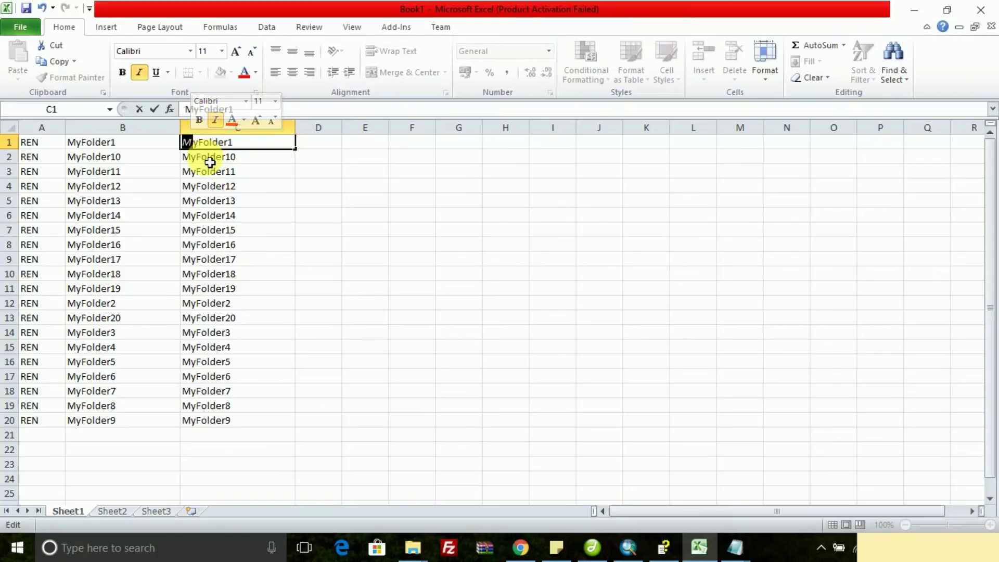
left_click(205, 159)
left_click(205, 127)
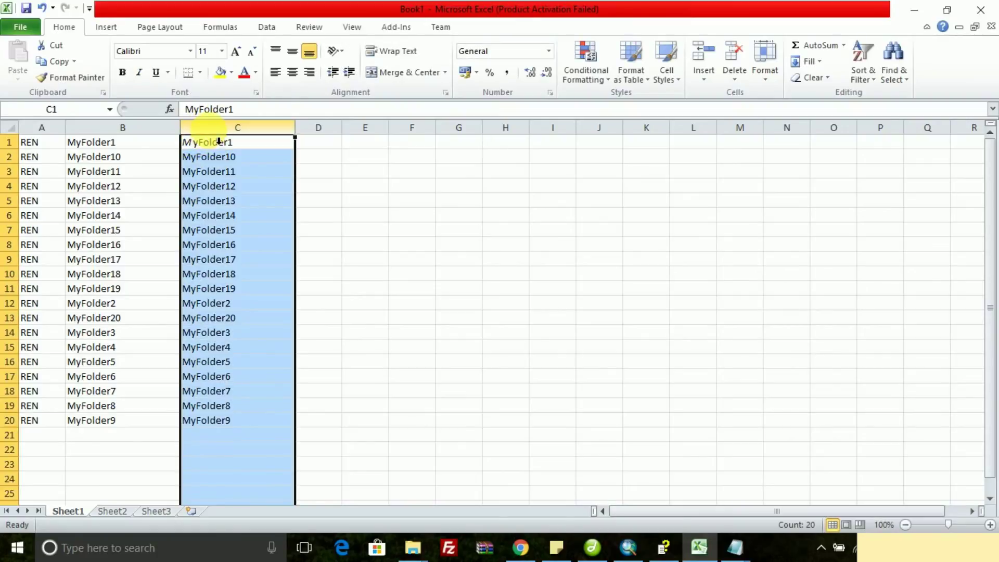
- Replace 'My' with nothing across column C, making 20 replacements to get Folder1–Folder20
key("ctrl+h")
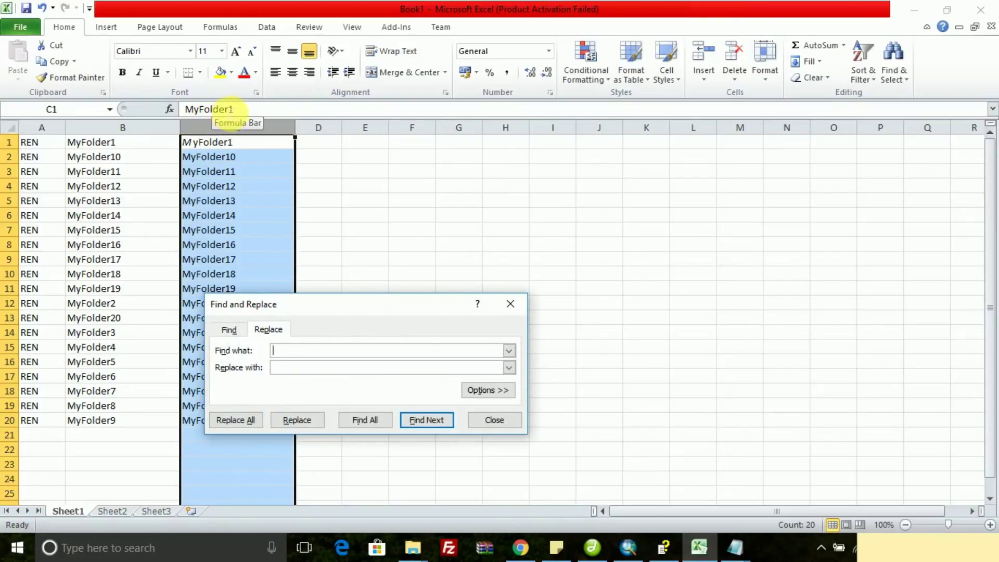
left_click_drag(241, 109, 180, 109)
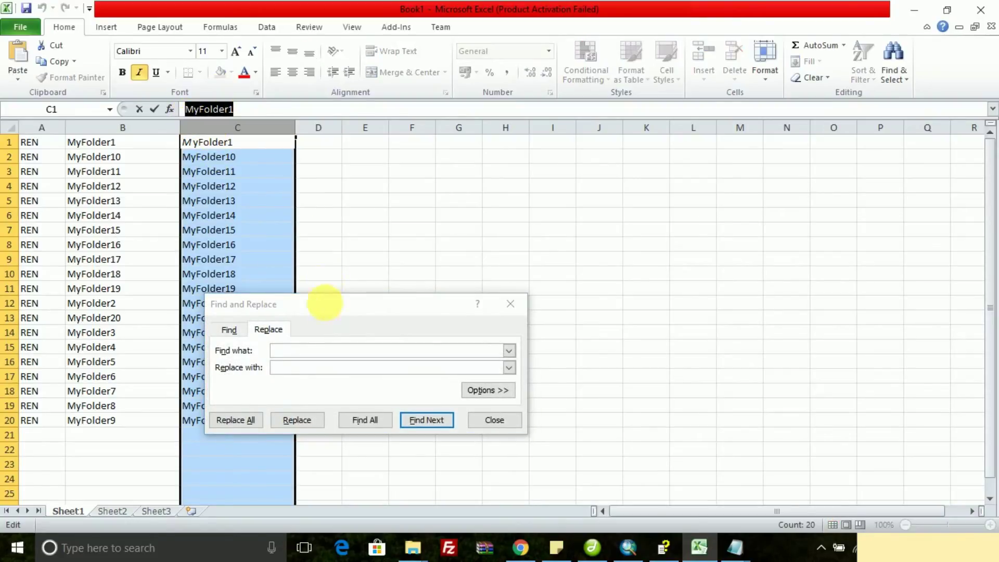
left_click(328, 350)
key("ctrl+v")
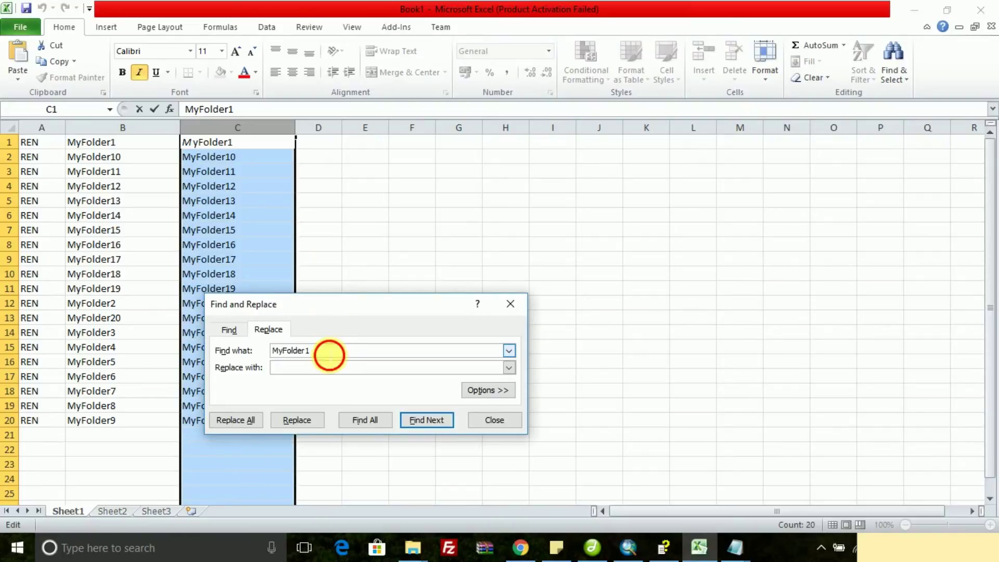
left_click_drag(327, 352, 288, 355)
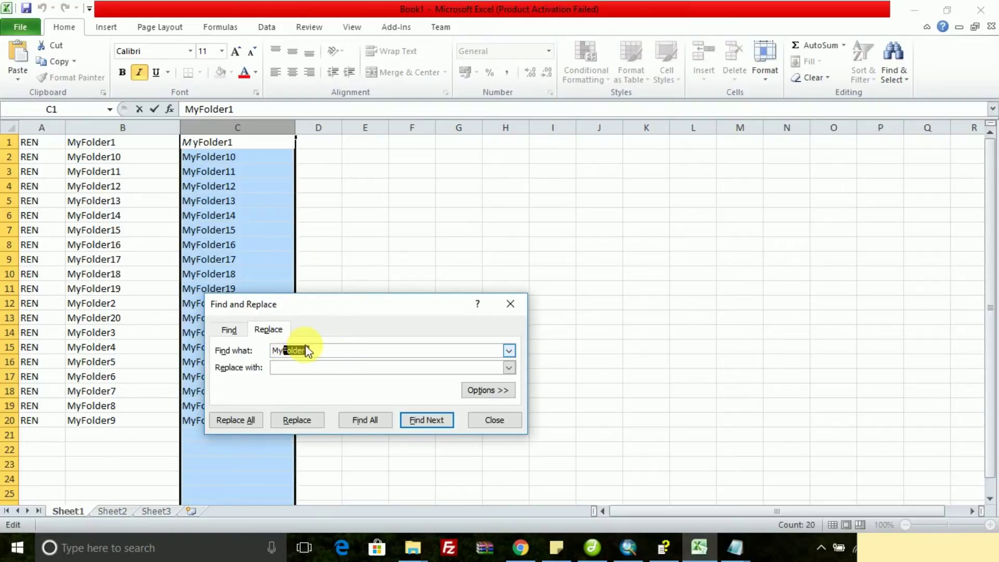
key("BackSpace")
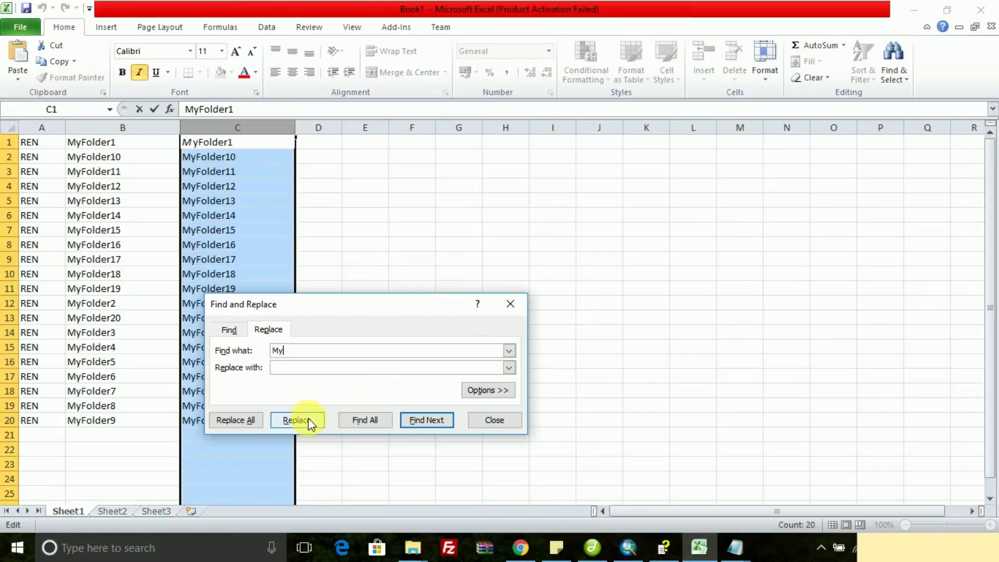
left_click(255, 423)
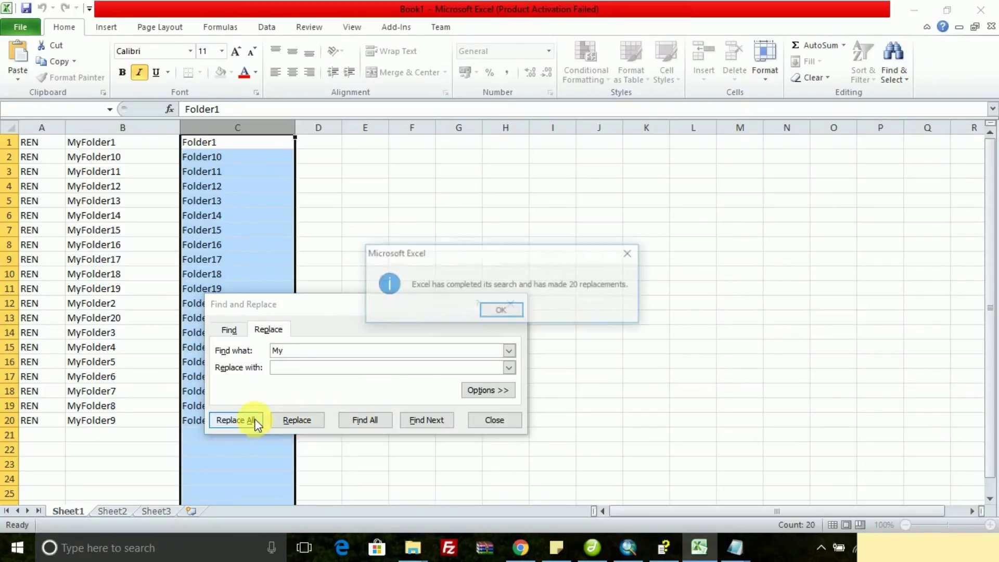
left_click(497, 311)
left_click(508, 307)
- Copy the A1:C20 REN command table
left_click(203, 303)
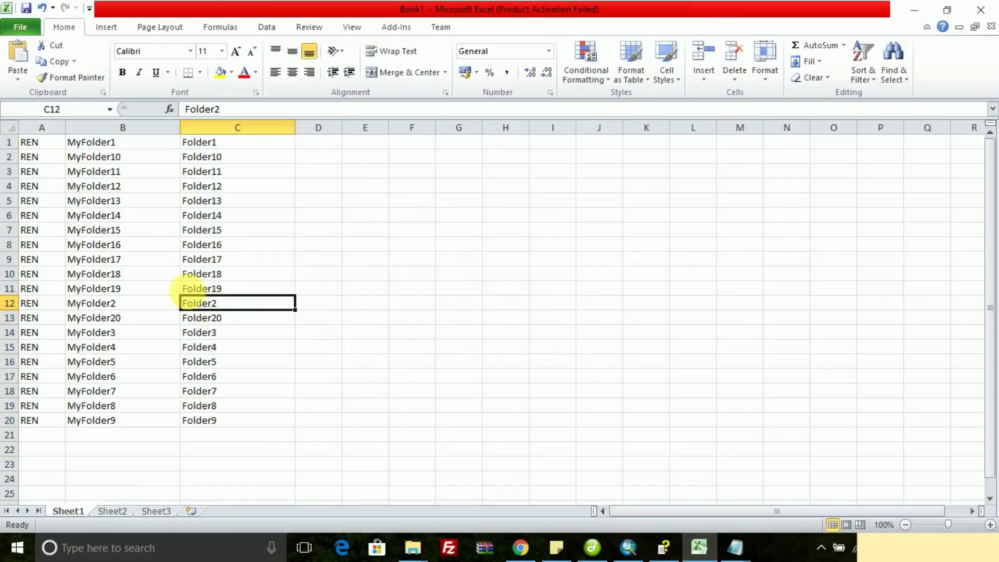
left_click_drag(31, 142, 250, 420)
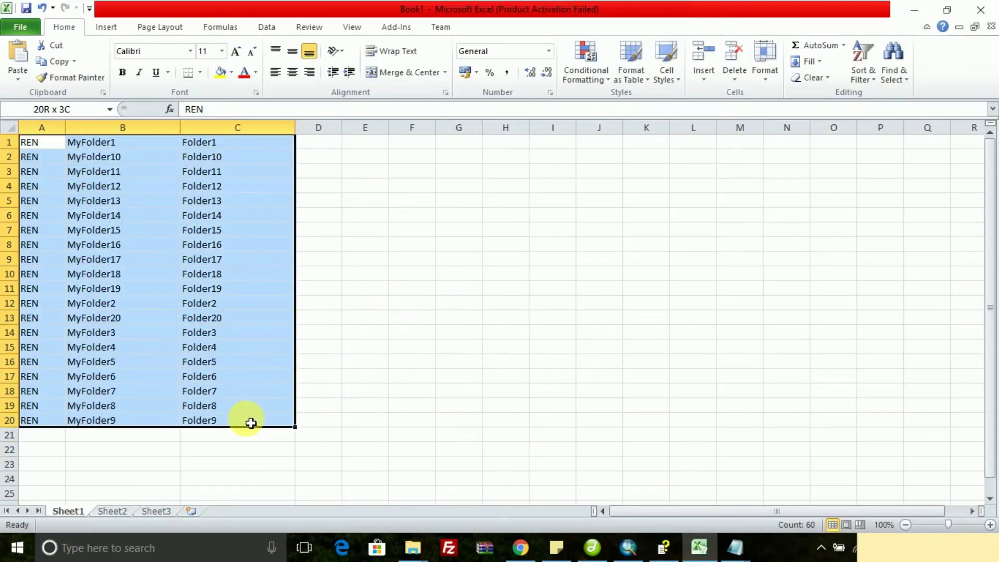
right_click(168, 304)
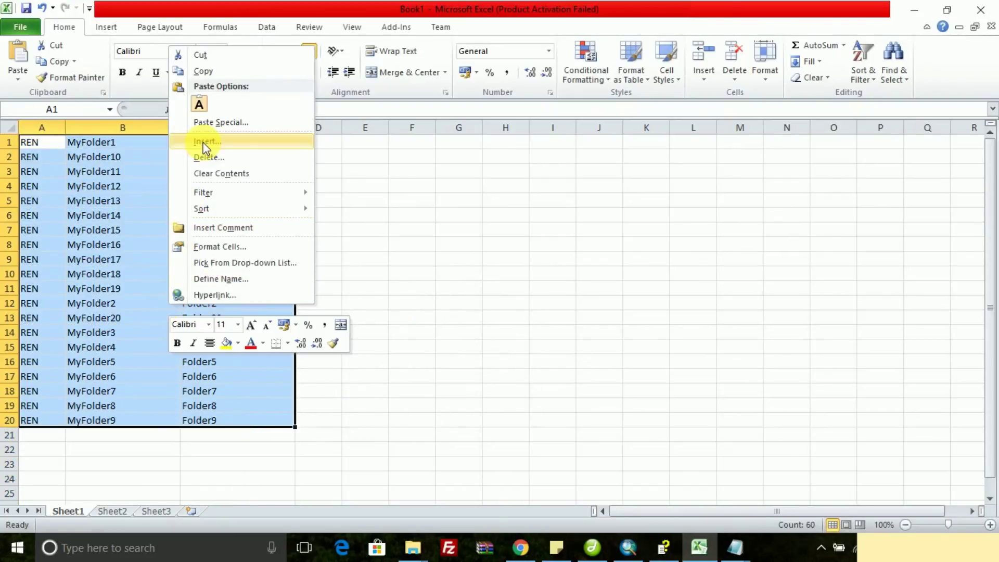
left_click(211, 72)
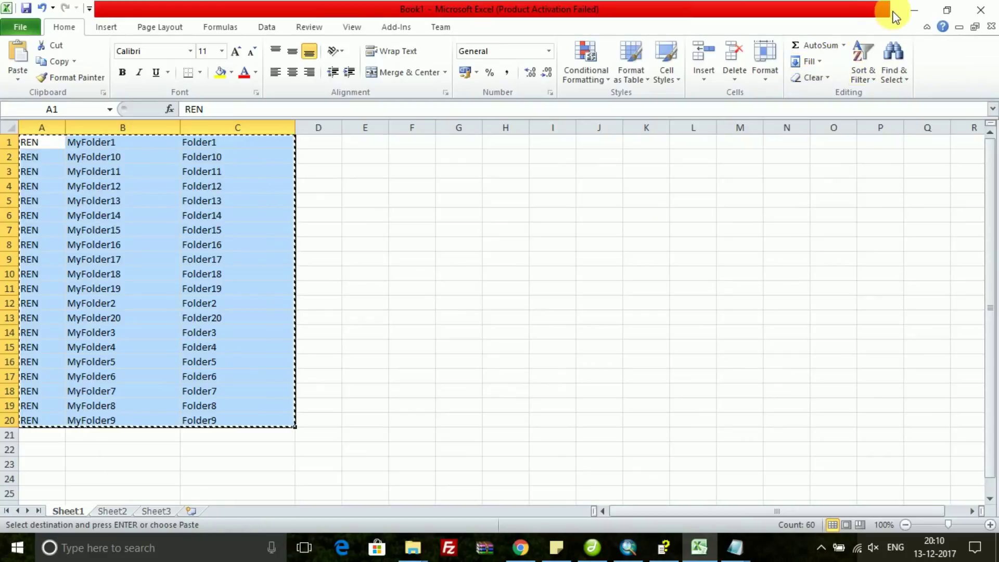
- Close list.txt and paste the 20 REN command lines into New Text Document
left_click(912, 10)
left_click(474, 266)
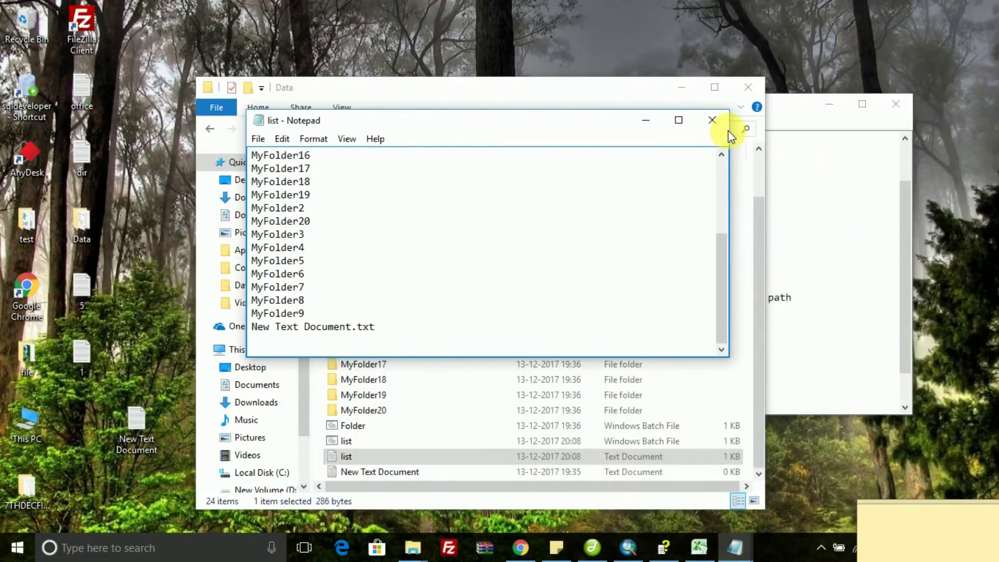
left_click(713, 121)
double_click(375, 471)
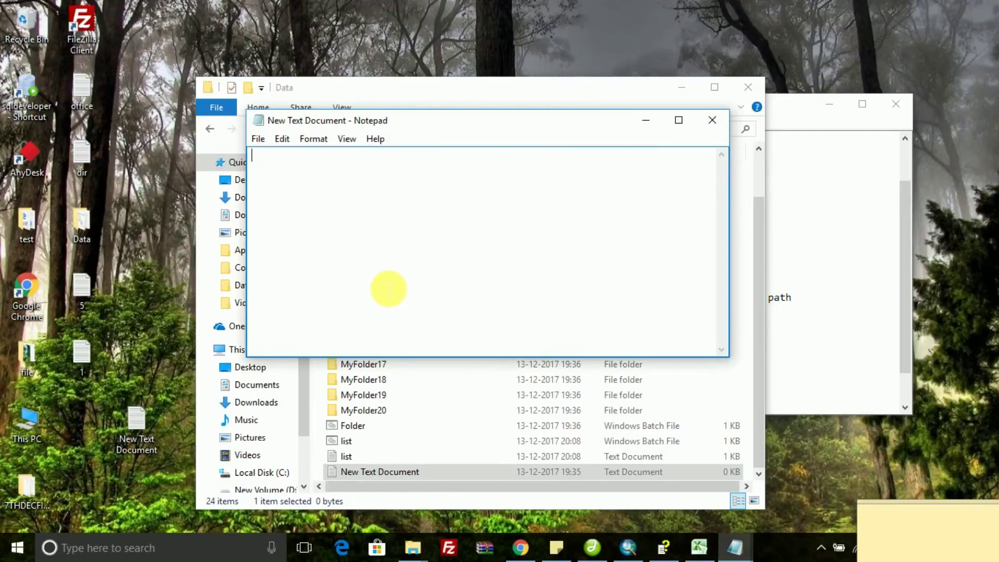
key("ctrl+v")
- Save the document as RENAME.bat in the Data folder with file type All Files
scroll(395, 297, "up", 2)
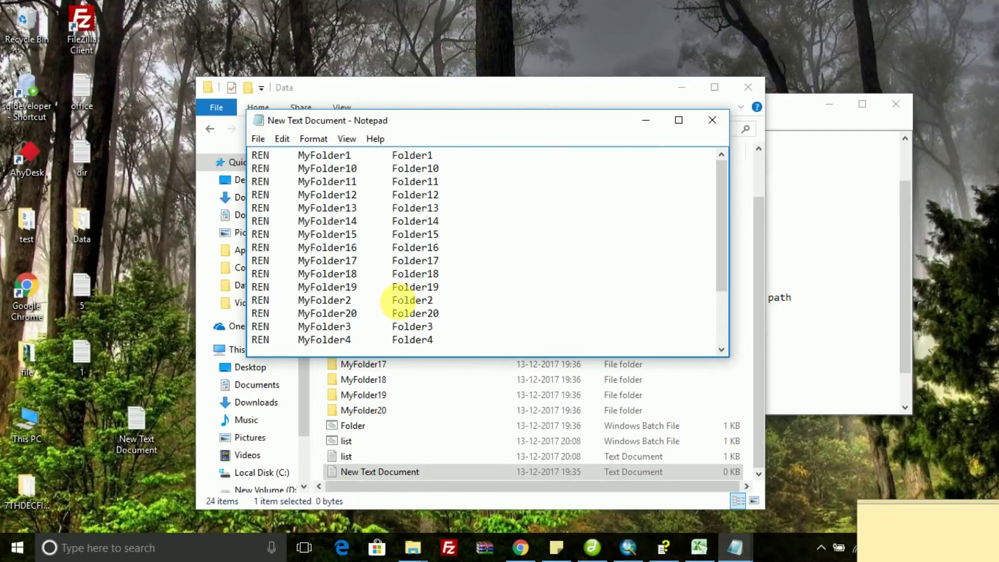
left_click(258, 139)
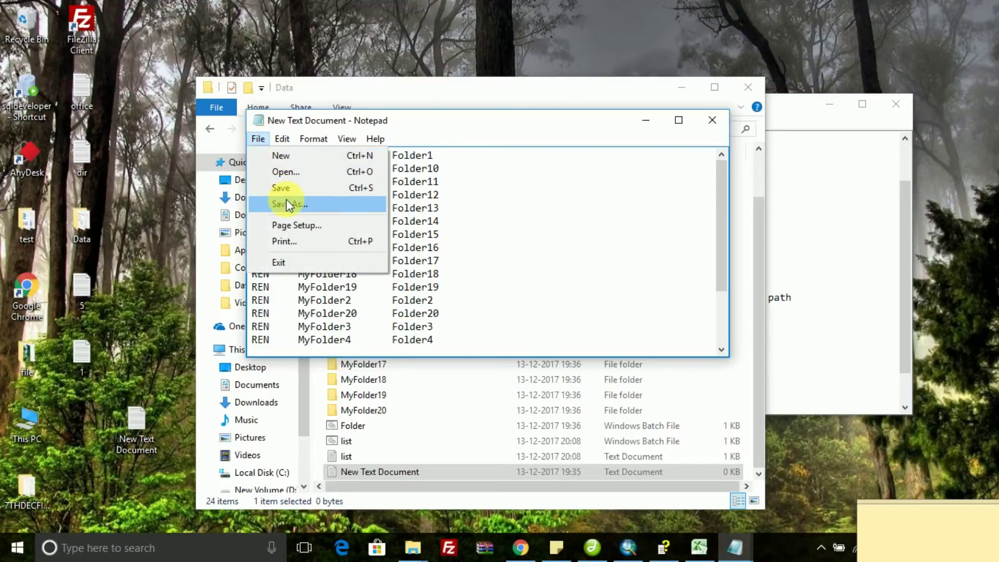
left_click(287, 202)
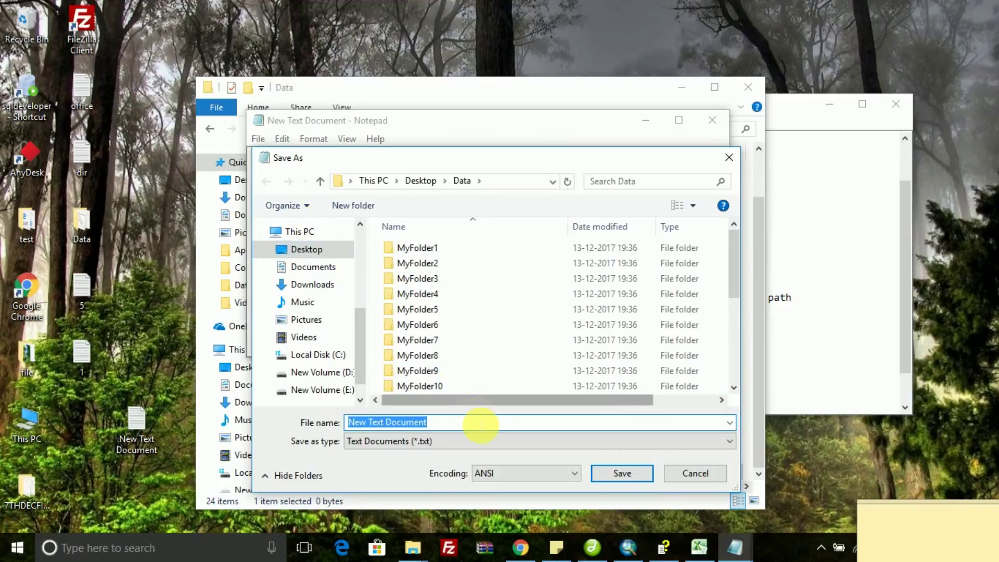
type("RENAME")
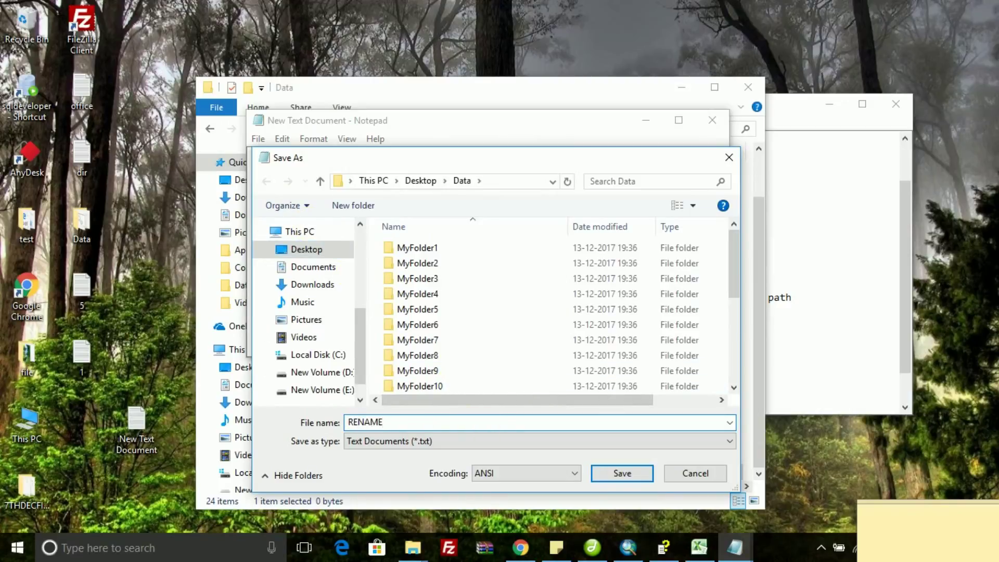
type(".bat")
left_click(481, 444)
left_click(420, 463)
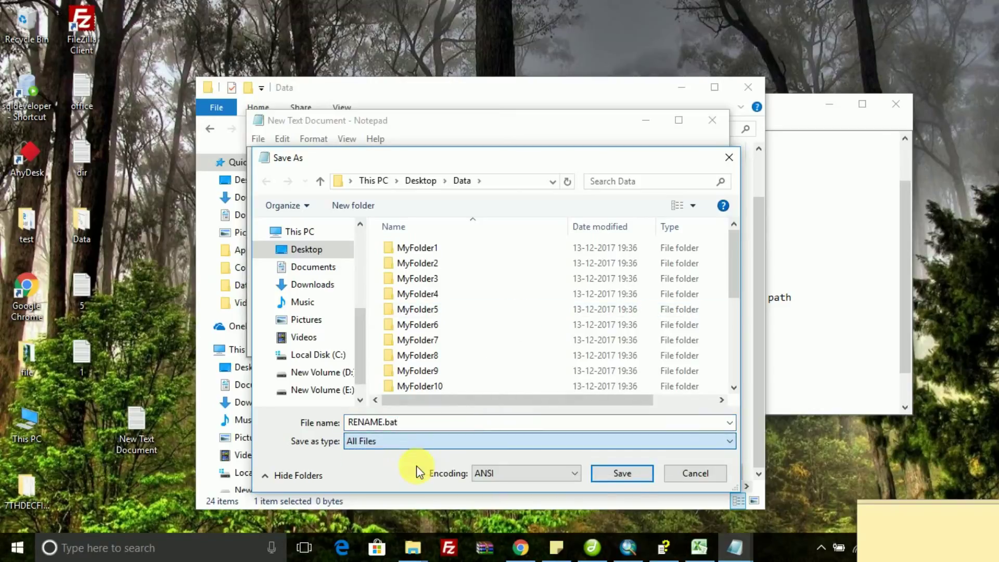
left_click(621, 478)
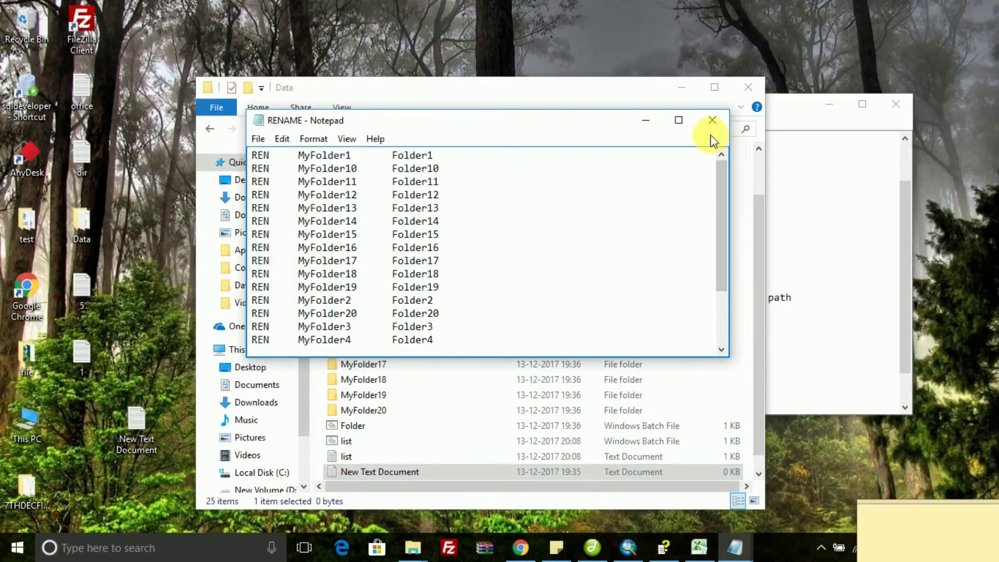
- Close the RENAME document and refresh the Data folder listing
scroll(718, 182, "down", 5)
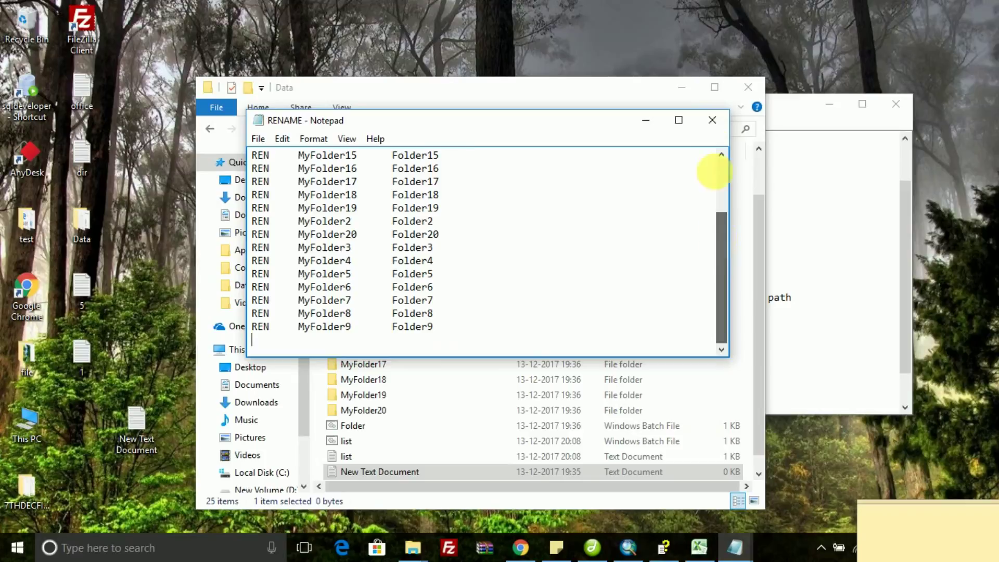
left_click(712, 121)
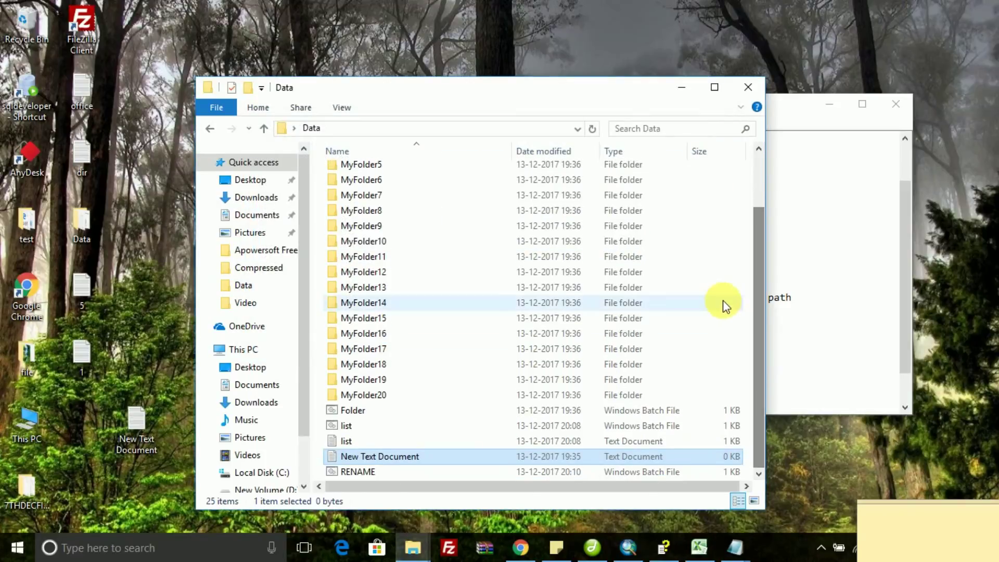
right_click(725, 240)
left_click(757, 298)
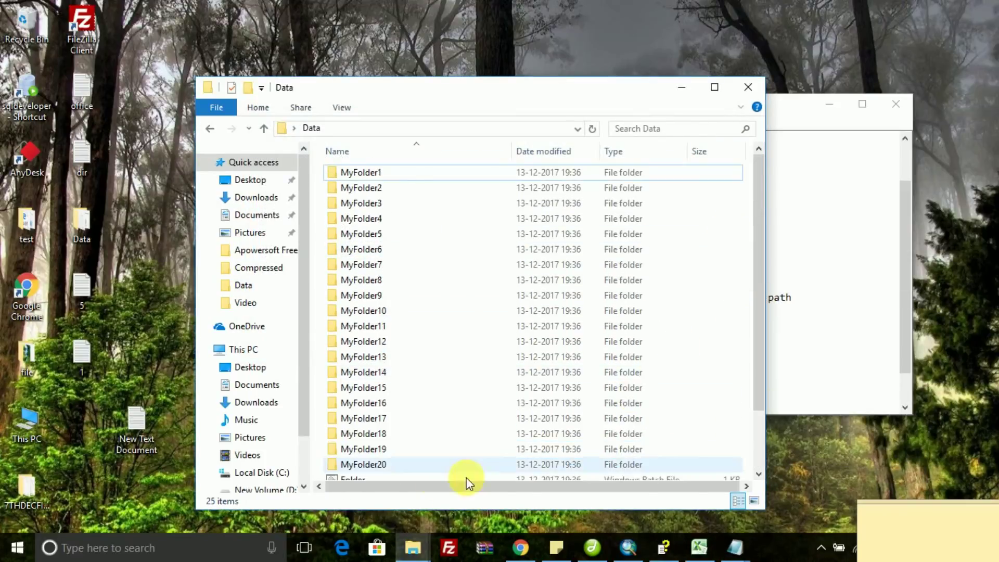
- Run RENAME.bat and check the folders were renamed Folder1–Folder20
scroll(557, 357, "down", 2)
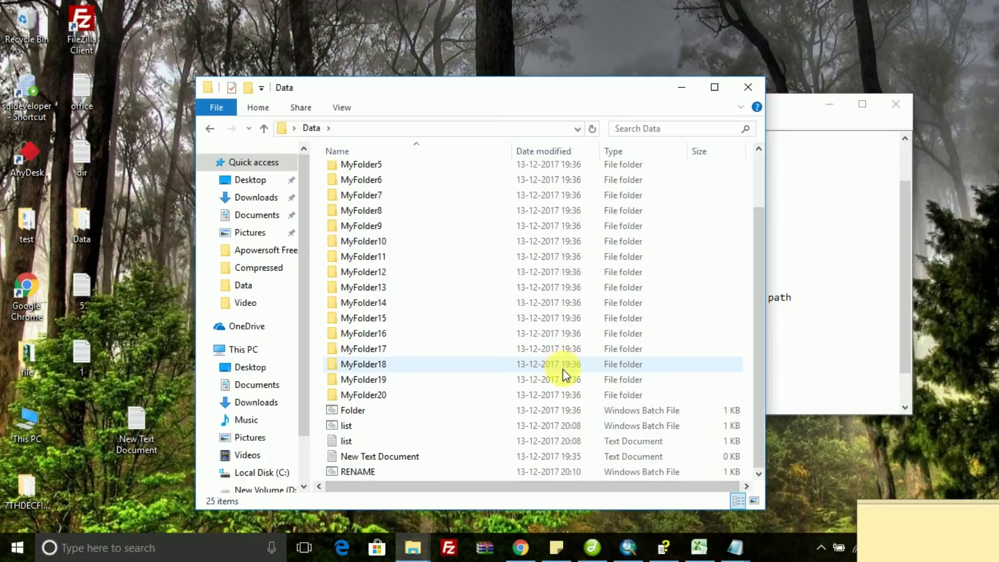
left_click(344, 472)
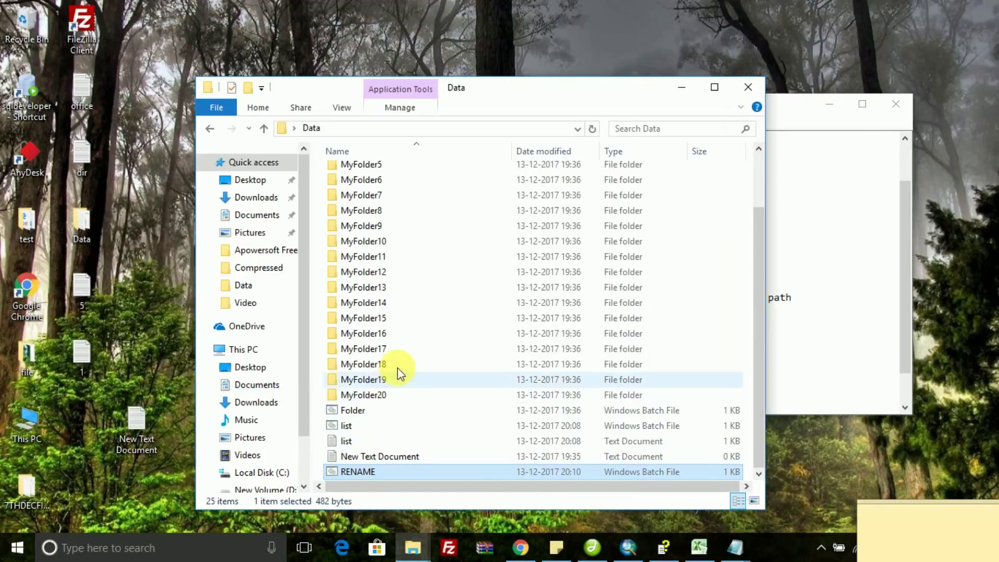
key("Return")
scroll(423, 346, "up", 2)
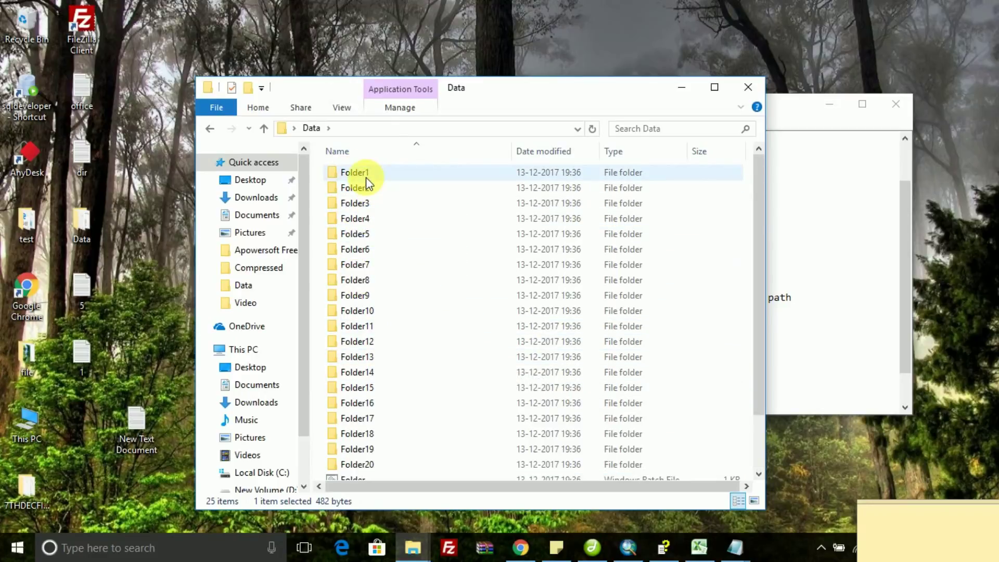
scroll(387, 326, "down", 2)
scroll(388, 326, "up", 2)
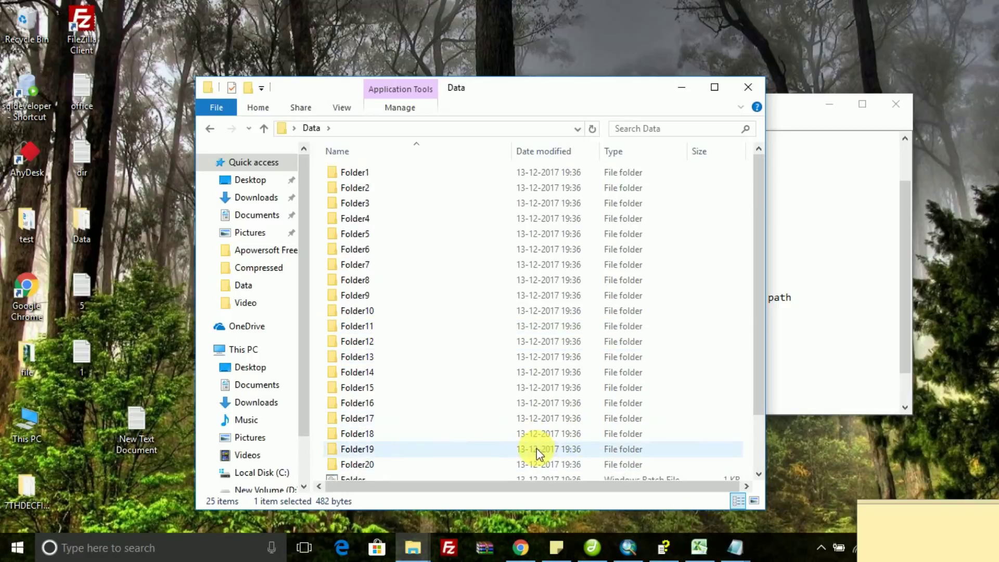
- Add an empty line below 'i will demonstrate you now' in the step-by-step notes
left_click(799, 287)
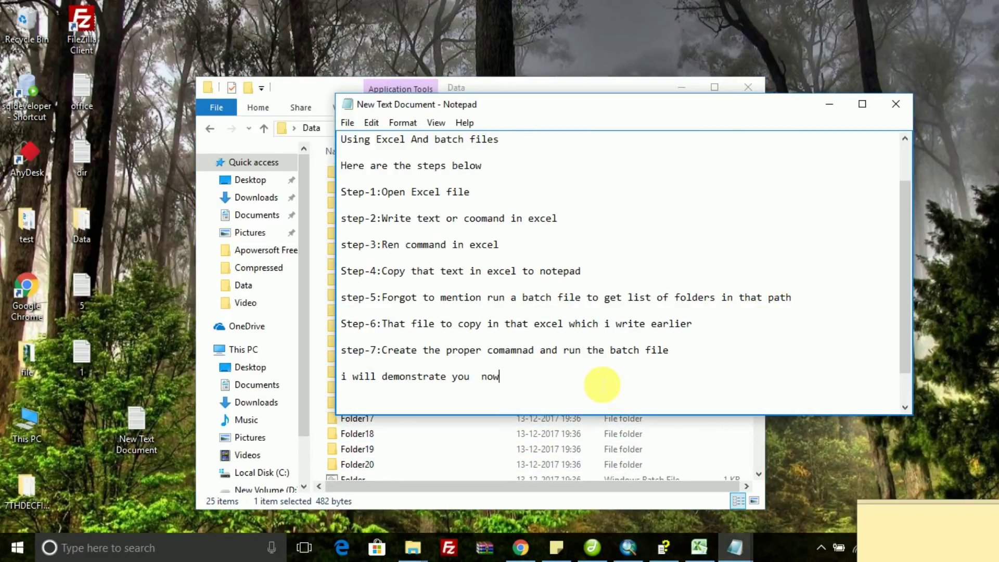
key("Return")
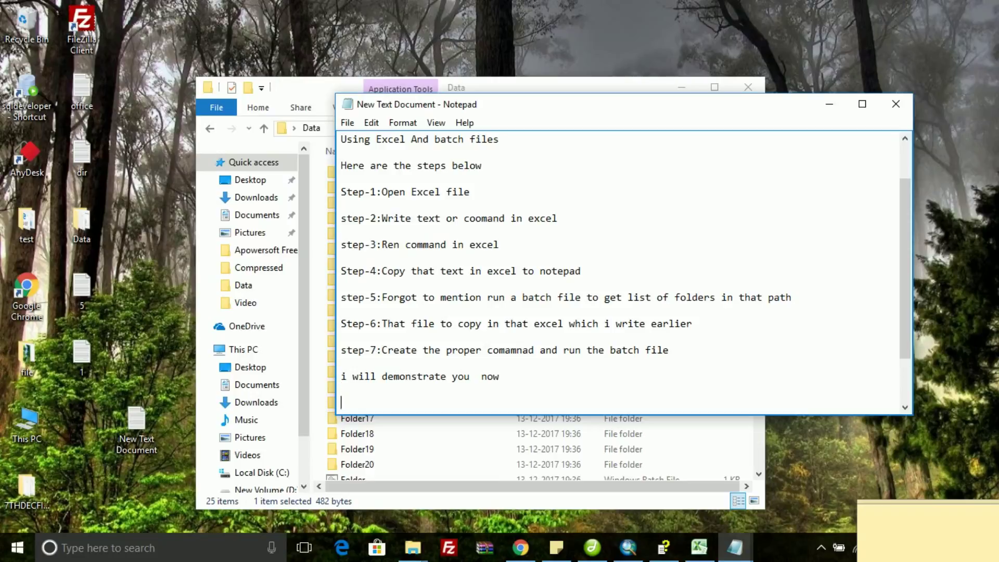